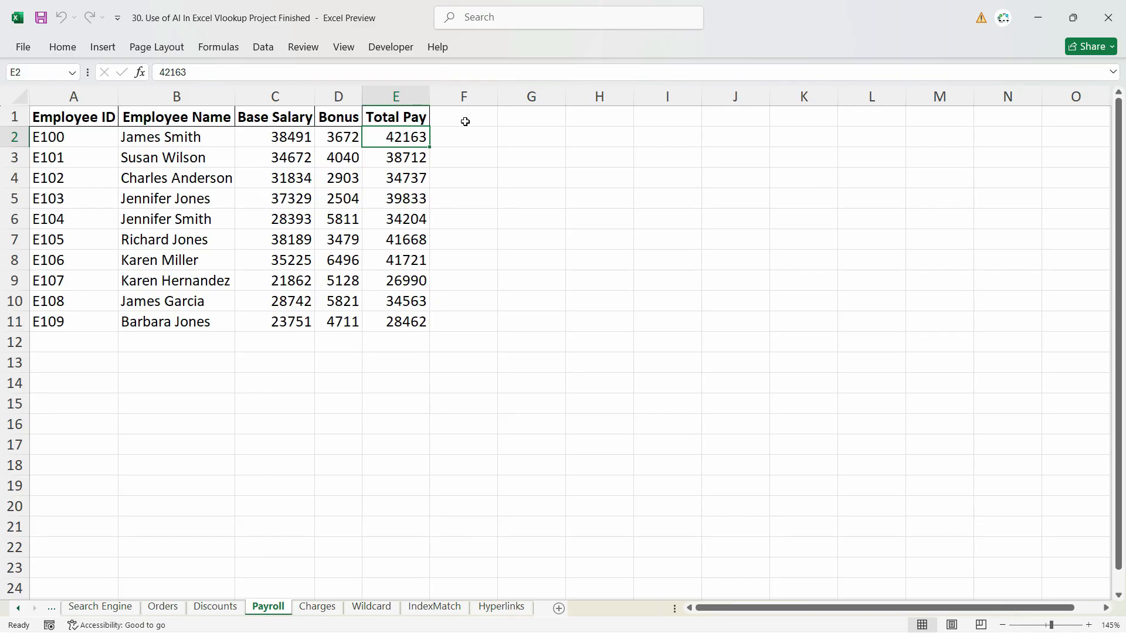
Add the column header "Tax Deduction" in cell F1 of the Payroll sheet.
{"action": "left_click", "coordinate": [463, 123]}
{"action": "type", "text": "Tax Deduction"}
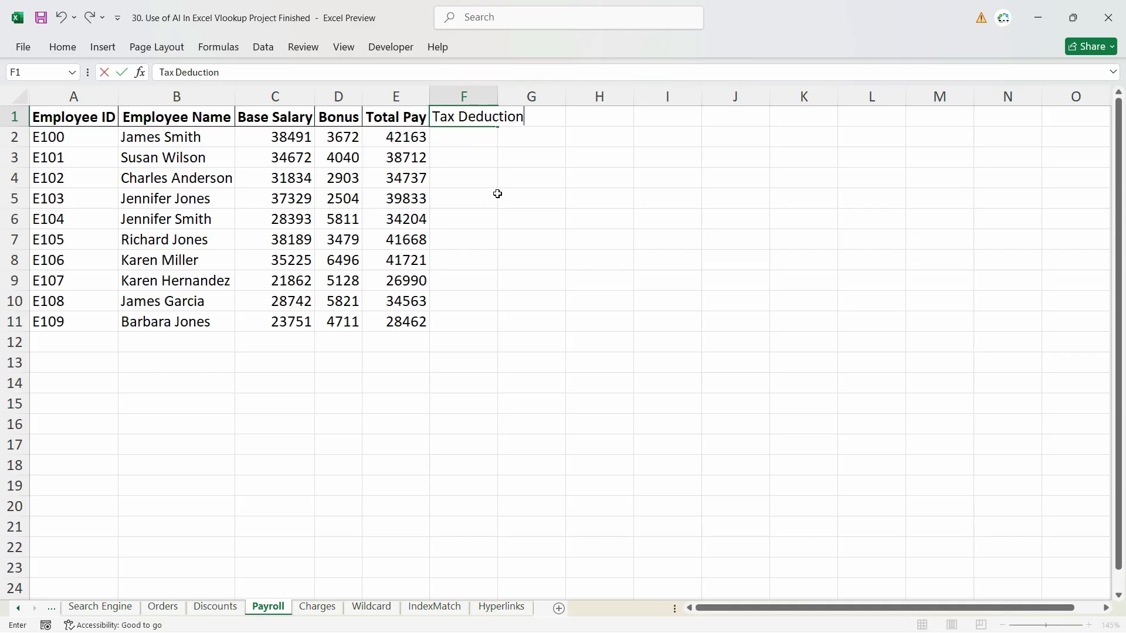
{"action": "key", "text": "Return"}
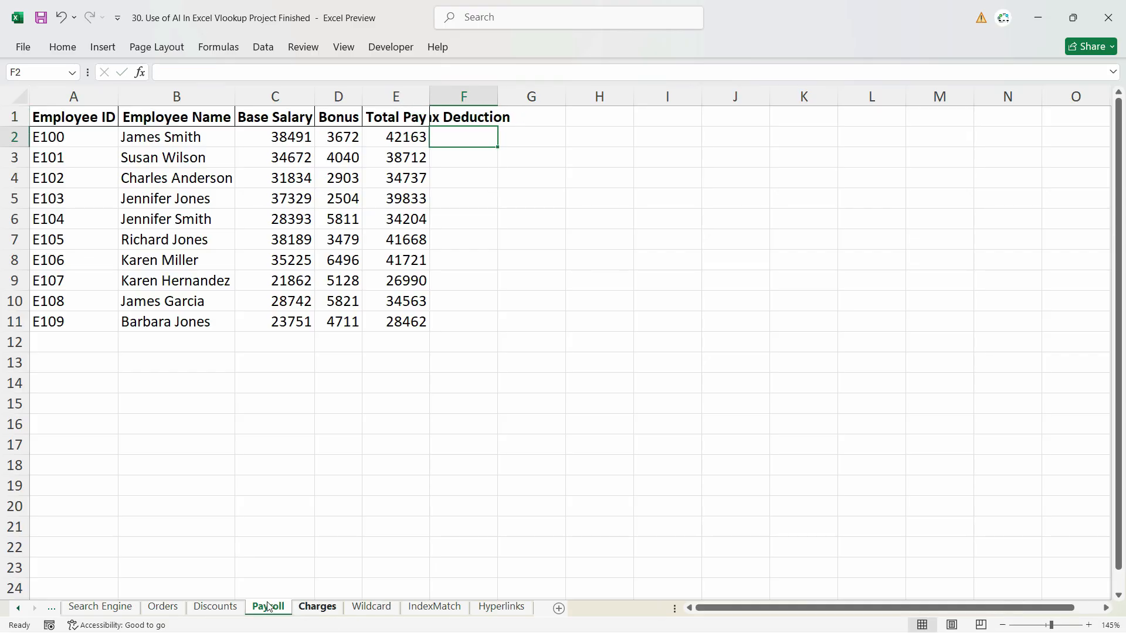
Copy the payroll table in A1:E11, including its headers, from the Payroll sheet.
{"action": "left_click", "coordinate": [71, 119]}
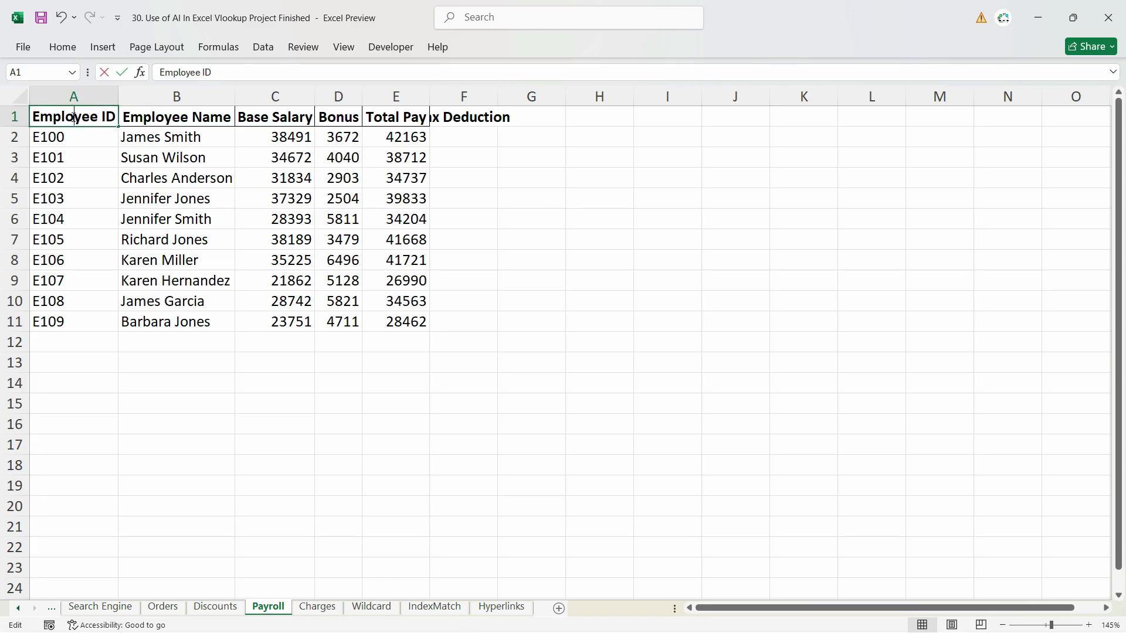
{"action": "left_click", "coordinate": [89, 217]}
{"action": "left_click_drag", "start_coordinate": [70, 118], "coordinate": [383, 322]}
{"action": "key", "text": "ctrl+c"}
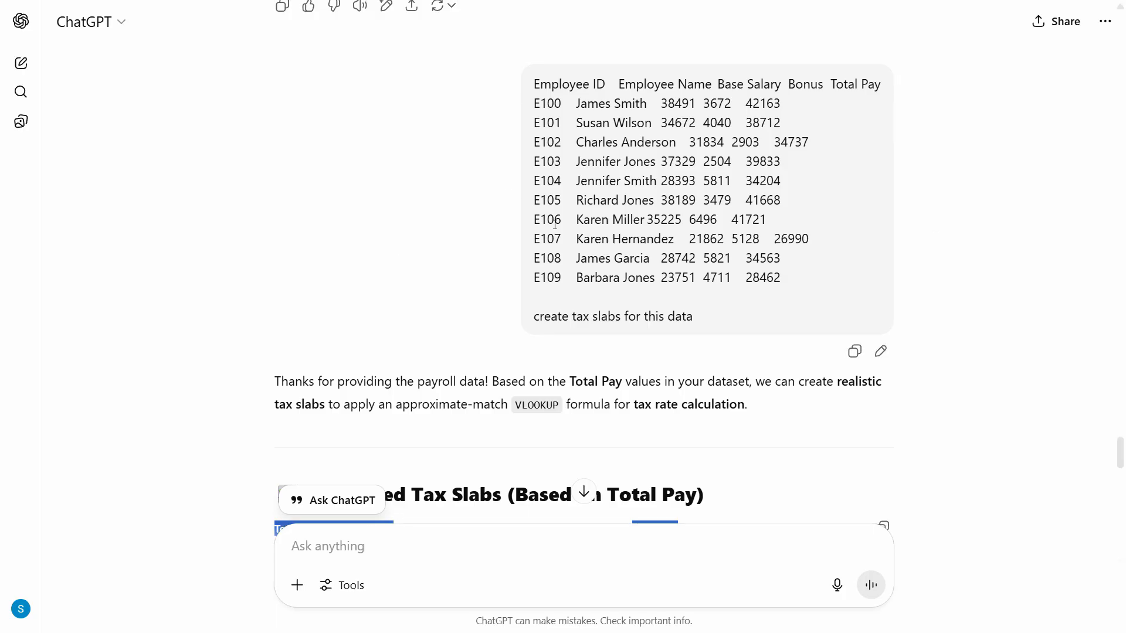
In the ChatGPT conversation, copy the suggested tax slabs table with the Total Pay lower limits and tax rates.
{"action": "scroll", "coordinate": [630, 243], "scroll_direction": "up", "scroll_amount": 6}
{"action": "scroll", "coordinate": [630, 243], "scroll_direction": "down", "scroll_amount": 5}
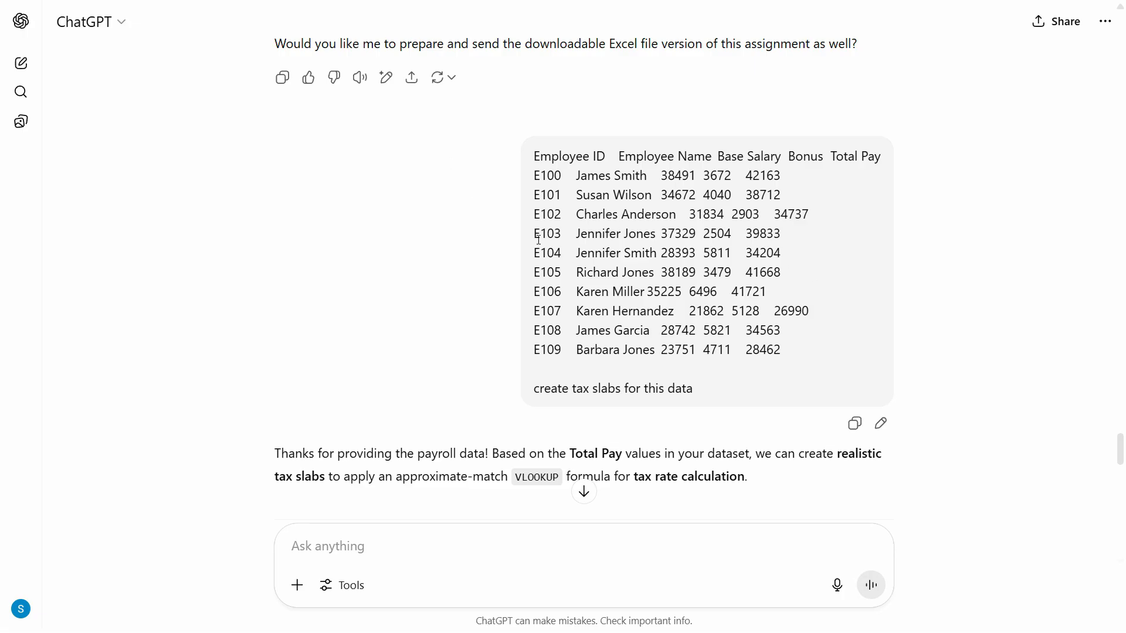
{"action": "scroll", "coordinate": [590, 182], "scroll_direction": "down", "scroll_amount": 4}
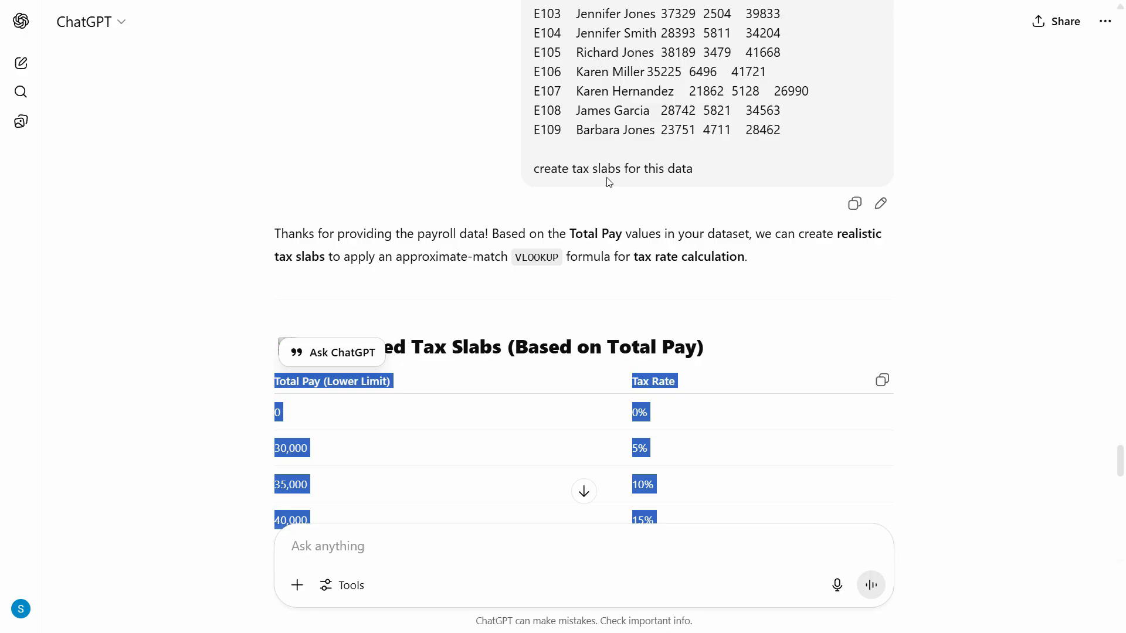
{"action": "scroll", "coordinate": [666, 186], "scroll_direction": "down", "scroll_amount": 6}
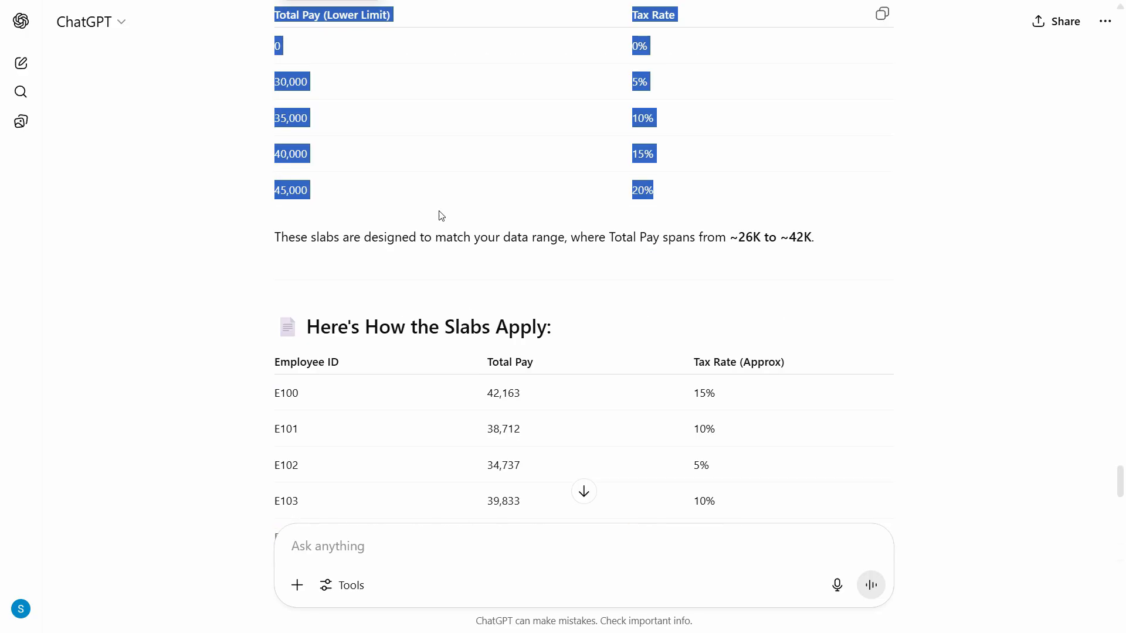
{"action": "scroll", "coordinate": [420, 219], "scroll_direction": "up", "scroll_amount": 3}
{"action": "left_click", "coordinate": [285, 177]}
{"action": "left_click_drag", "start_coordinate": [280, 162], "coordinate": [737, 359]}
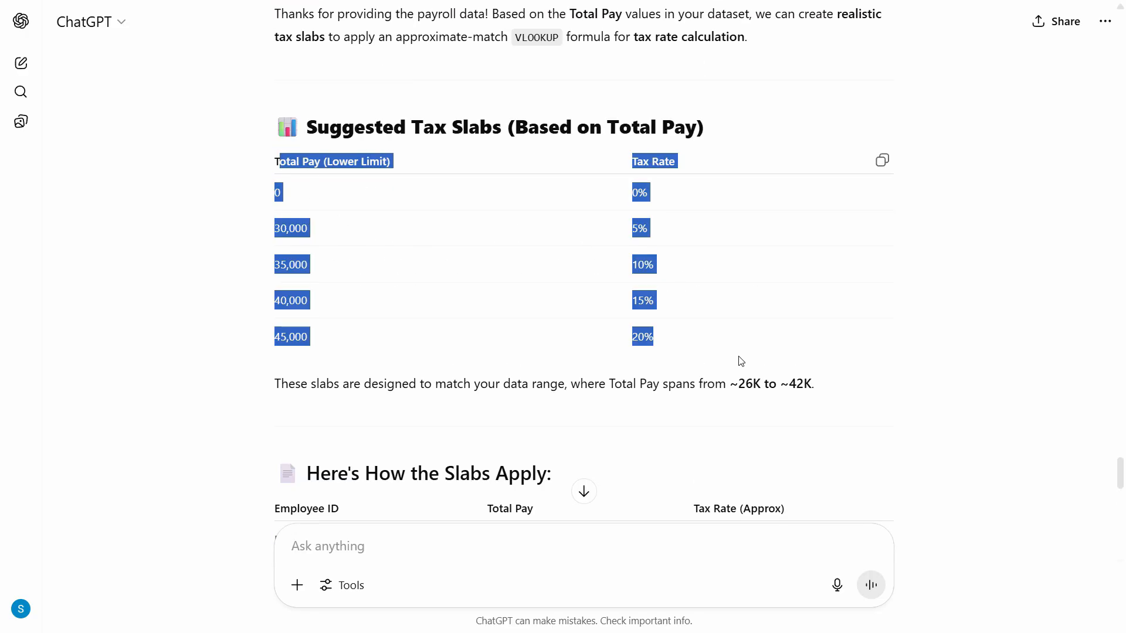
Switch back to Excel, add a new worksheet after Payroll and name it "Tax Slabs for Payroll".
{"action": "key", "text": "alt+Tab"}
{"action": "key", "text": "ctrl+a"}
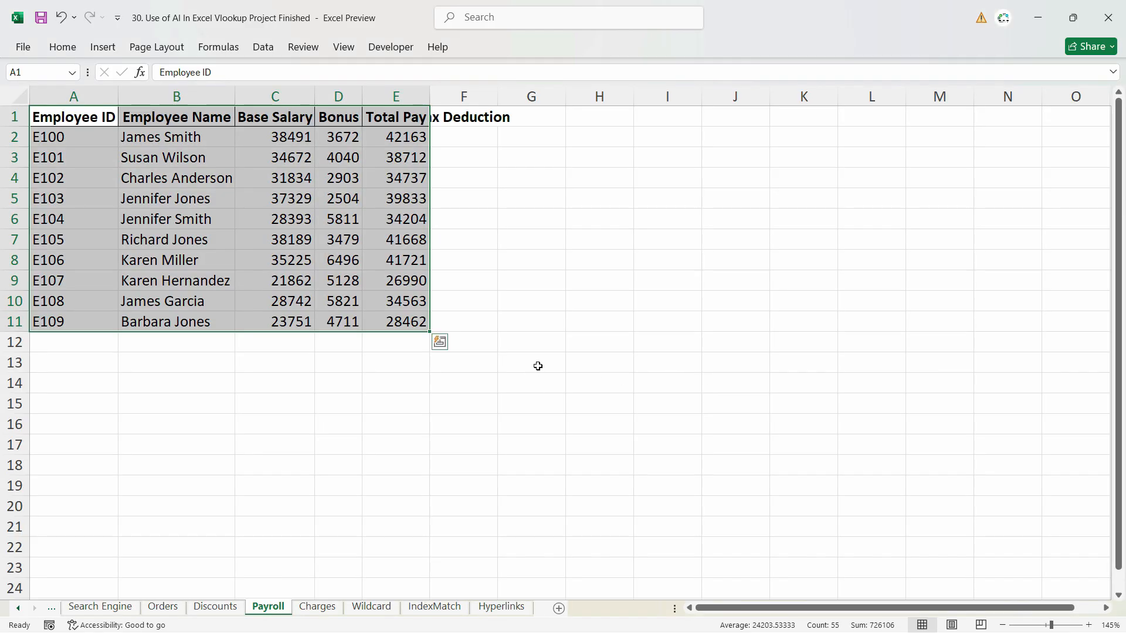
{"action": "left_click", "coordinate": [558, 608]}
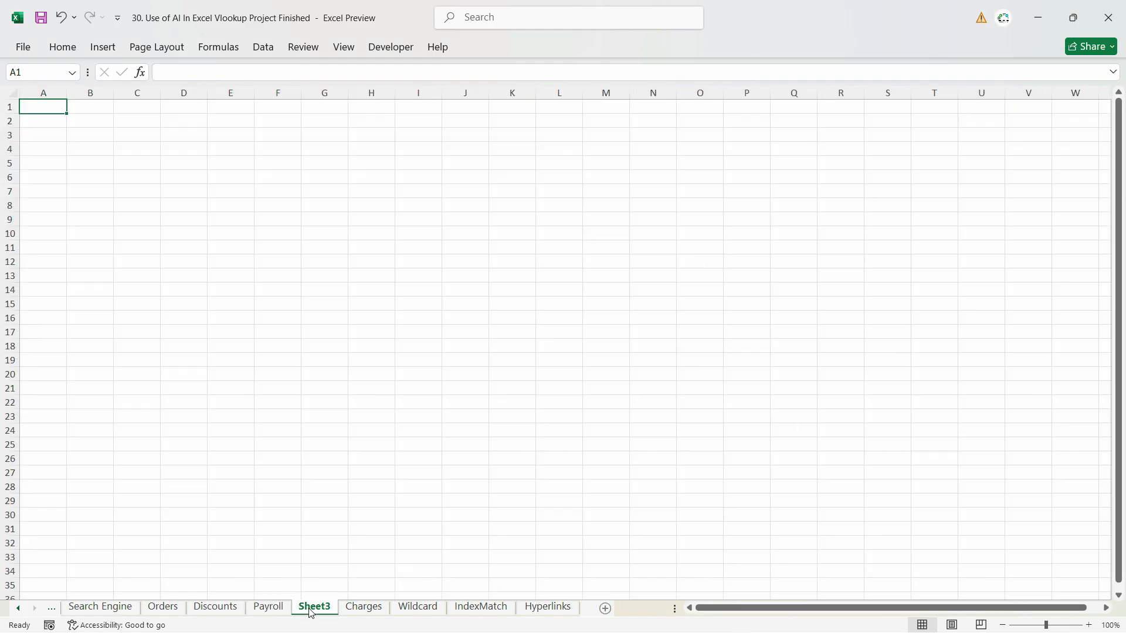
{"action": "double_click", "coordinate": [312, 607]}
{"action": "type", "text": "Tax Slab"}
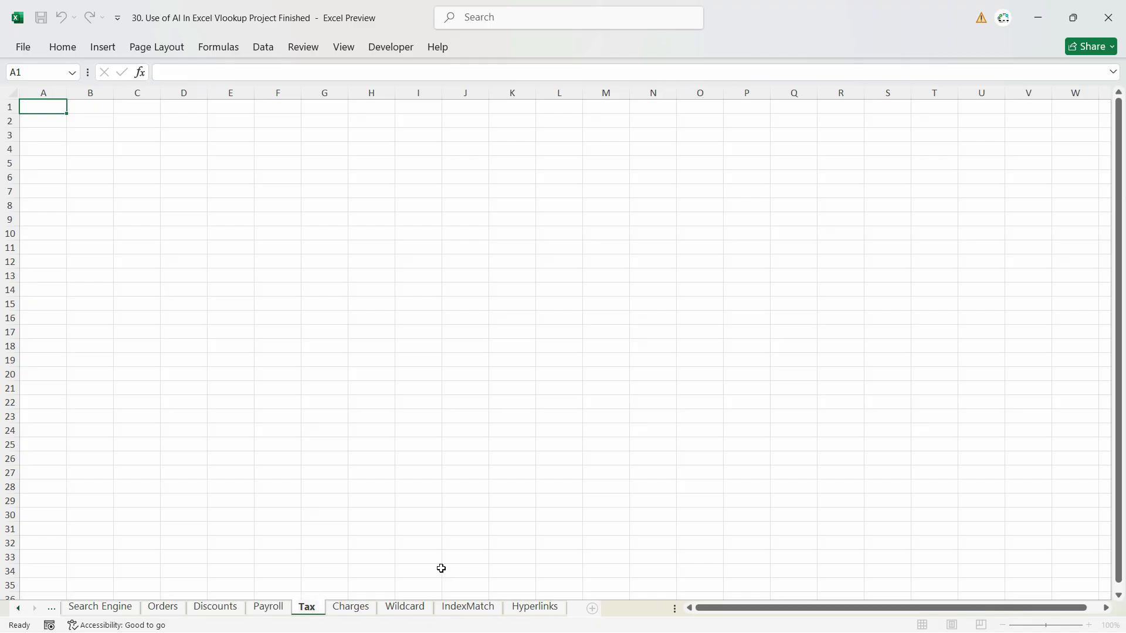
{"action": "key", "text": "Return"}
{"action": "type", "text": "s for"}
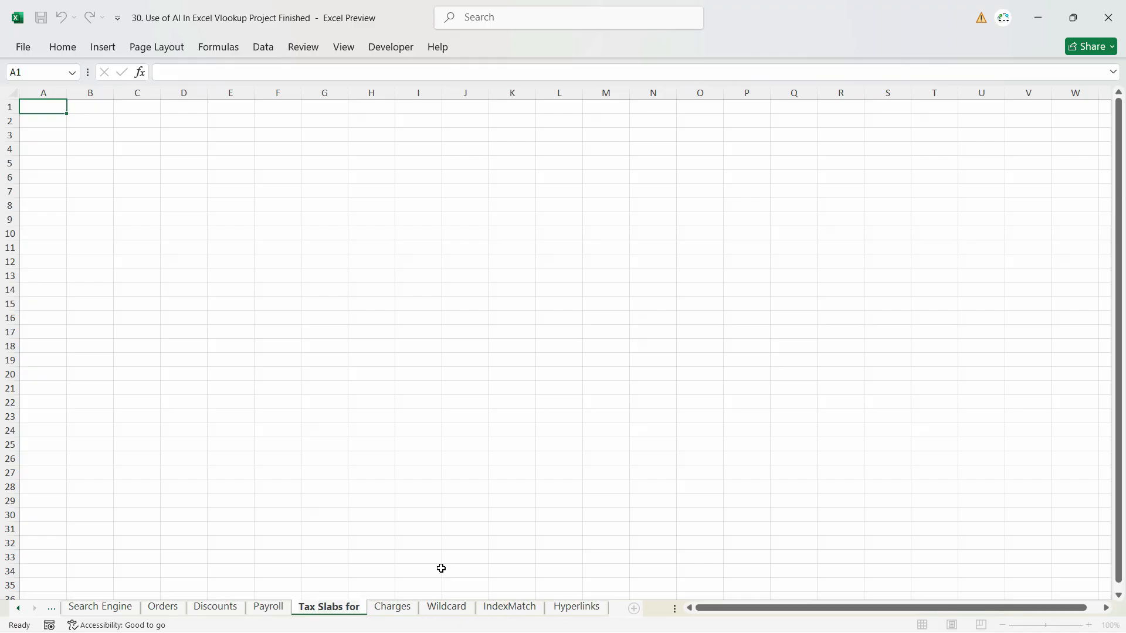
{"action": "type", "text": " Payroll"}
{"action": "key", "text": "Return"}
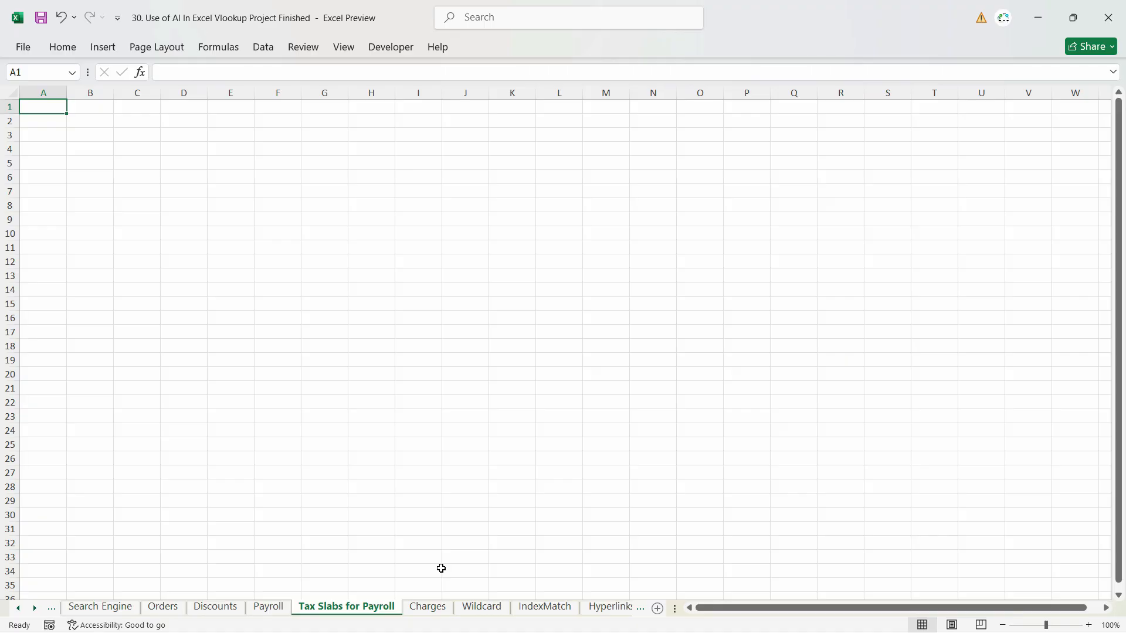
Paste the copied tax slabs table at cell A1 and turn off text wrapping for it.
{"action": "key", "text": "ctrl+v"}
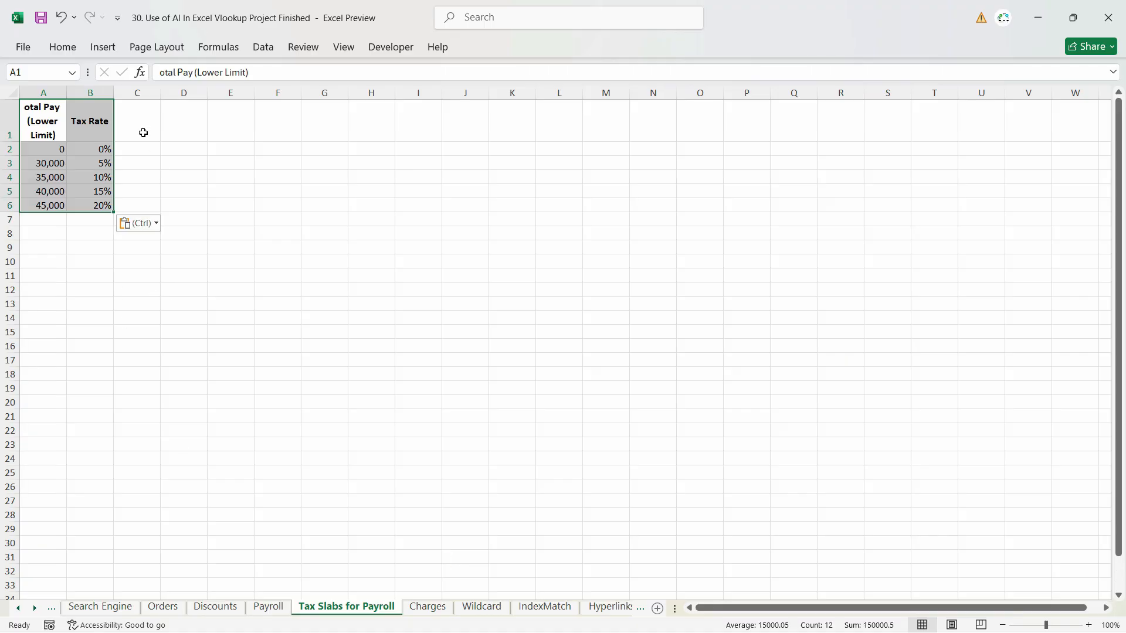
{"action": "left_click", "coordinate": [61, 47]}
{"action": "scroll", "coordinate": [375, 133], "scroll_direction": "down", "scroll_amount": 1}
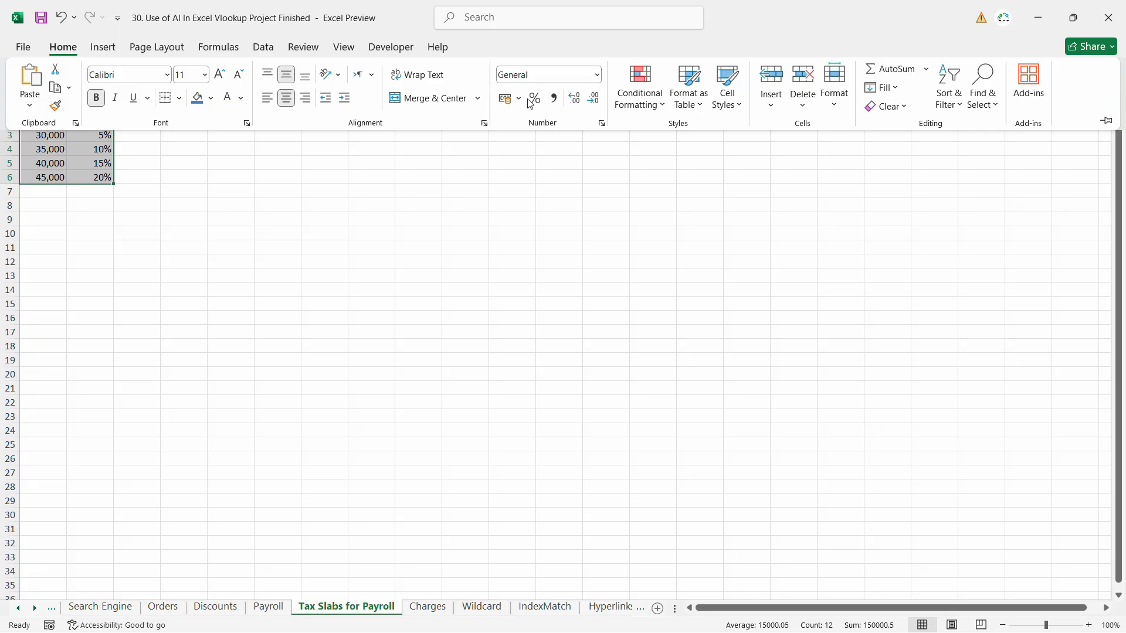
{"action": "left_click", "coordinate": [170, 218]}
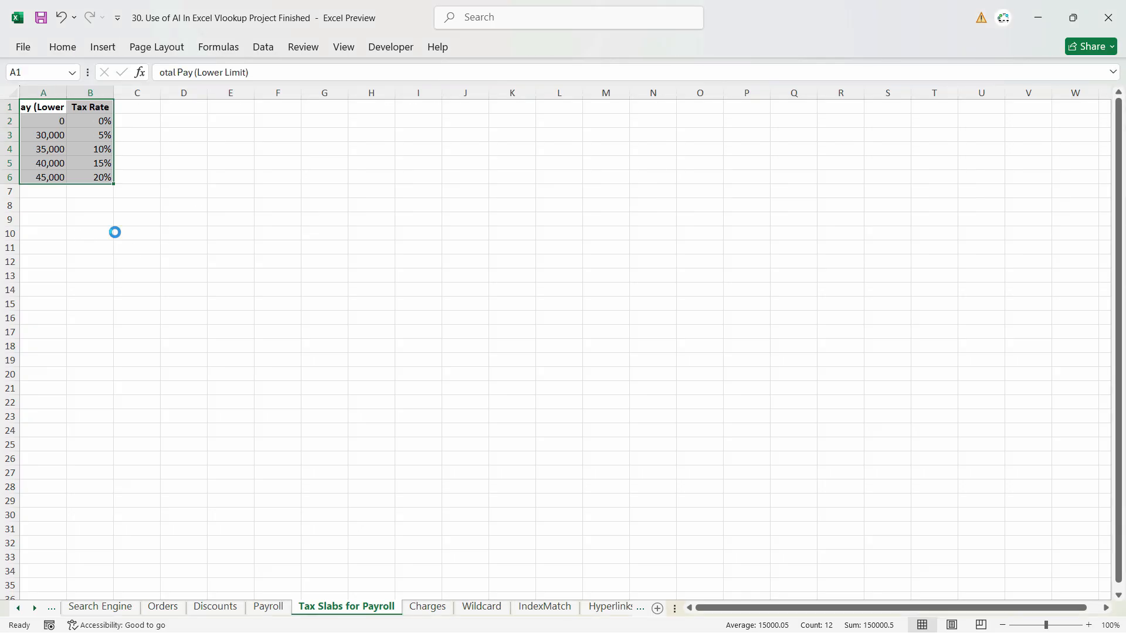
Autofit the widths of columns A and B to the pasted tax slabs table.
{"action": "scroll", "coordinate": [115, 232], "scroll_direction": "up", "scroll_amount": 8}
{"action": "left_click_drag", "start_coordinate": [92, 101], "coordinate": [149, 95]}
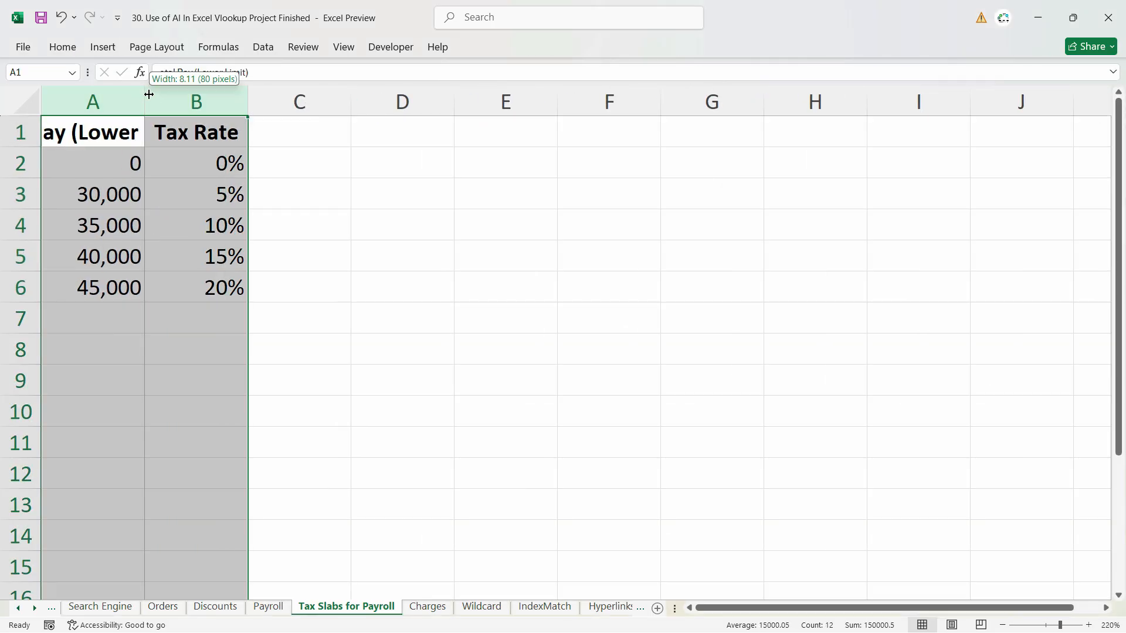
{"action": "double_click", "coordinate": [149, 94]}
{"action": "left_click", "coordinate": [314, 256]}
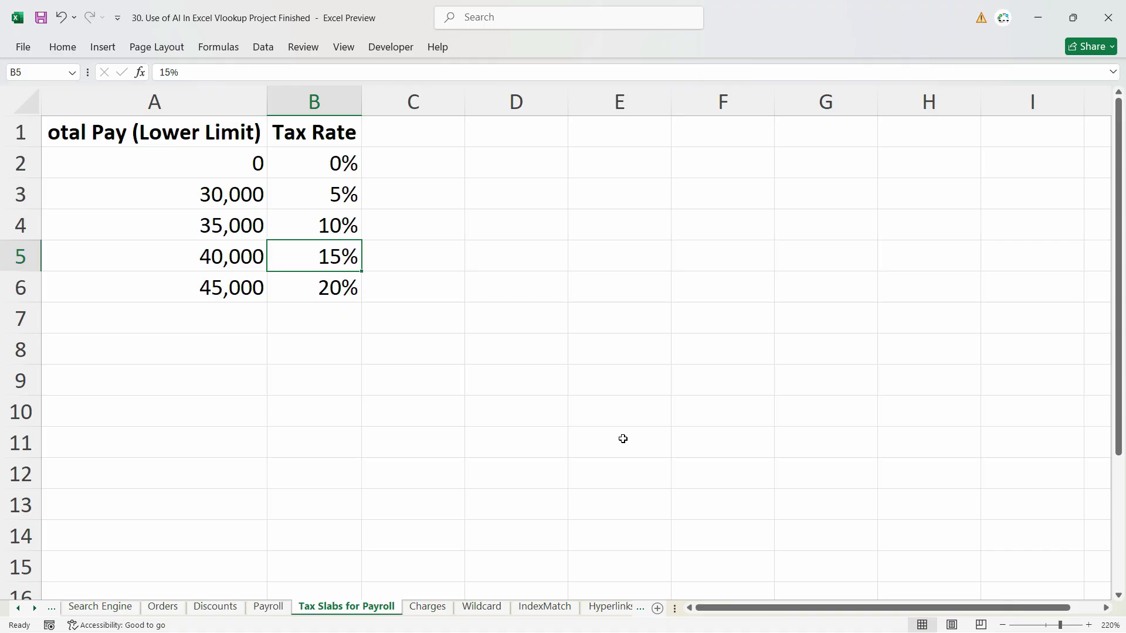
{"action": "scroll", "coordinate": [610, 432], "scroll_direction": "down", "scroll_amount": 1}
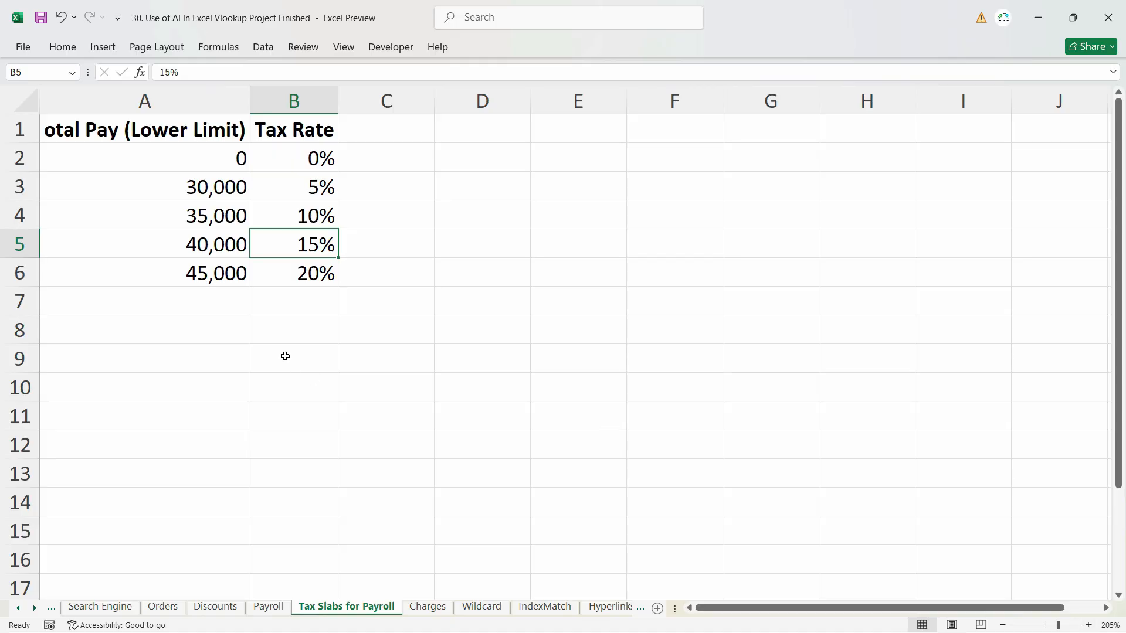
Correct the header in A1 to "Total Pay (Lower Limit)" and autofit column A to it.
{"action": "left_click", "coordinate": [184, 181]}
{"action": "left_click", "coordinate": [153, 154]}
{"action": "double_click", "coordinate": [249, 100]}
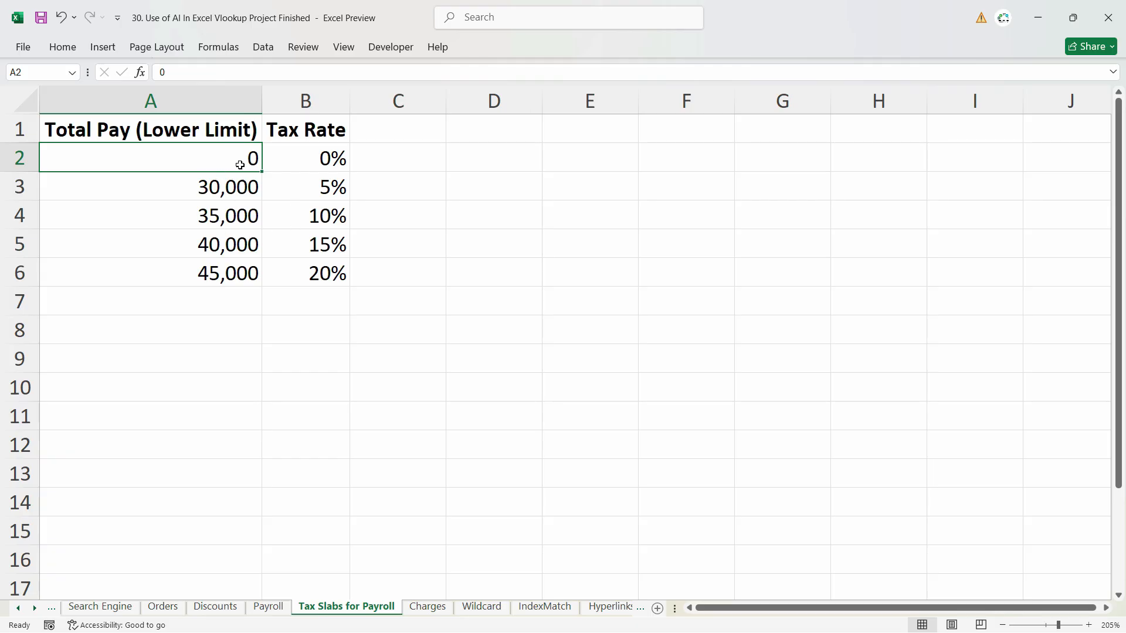
Examine the tax rate assigned to each total pay lower limit in the tax slabs table.
{"action": "left_click", "coordinate": [296, 131]}
{"action": "double_click", "coordinate": [314, 156]}
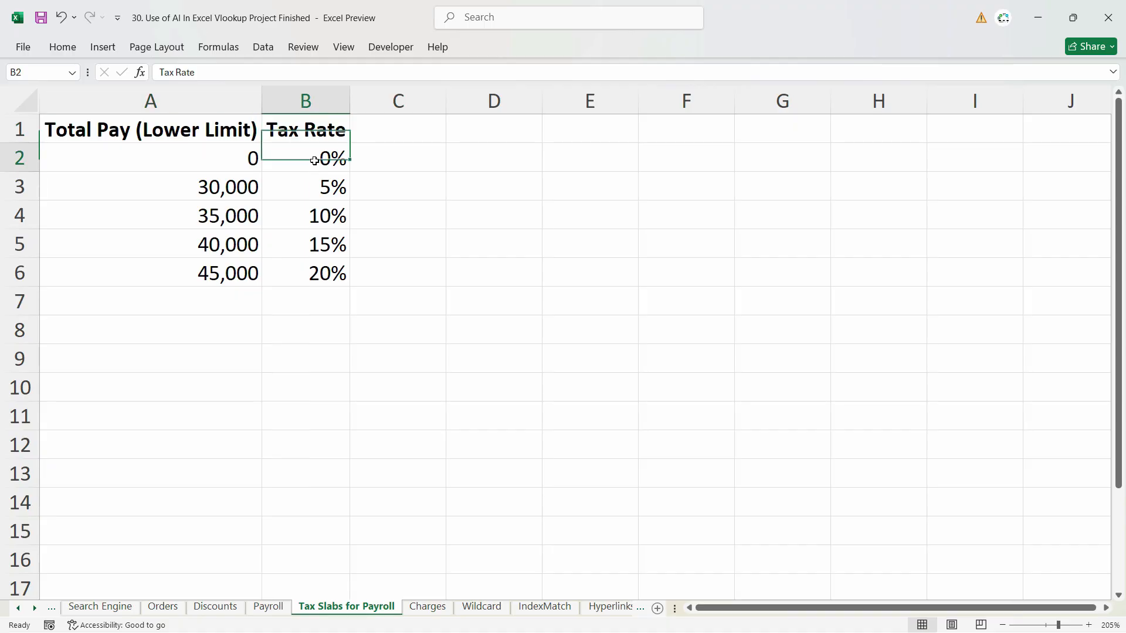
{"action": "left_click", "coordinate": [227, 187]}
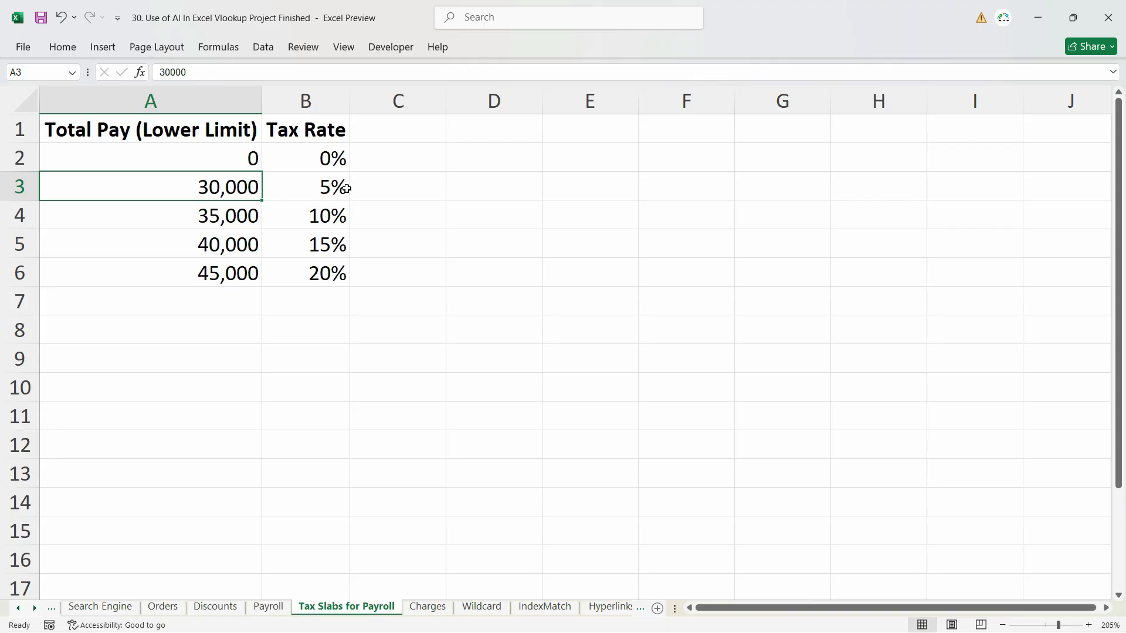
{"action": "left_click", "coordinate": [326, 186]}
{"action": "left_click", "coordinate": [217, 221]}
{"action": "left_click", "coordinate": [293, 219]}
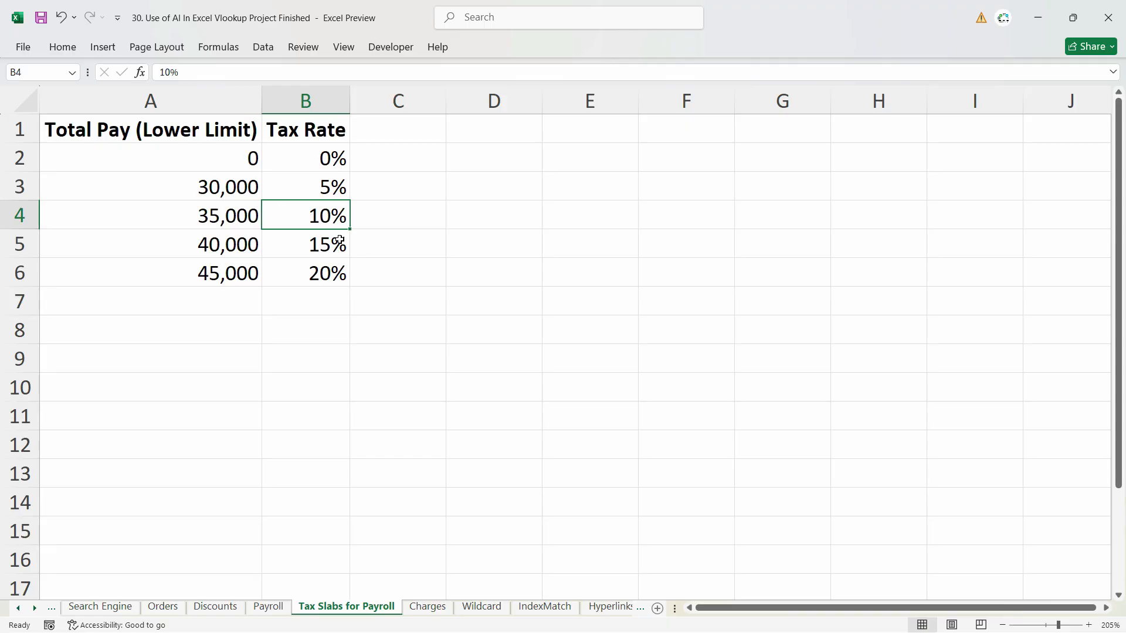
{"action": "left_click", "coordinate": [257, 251]}
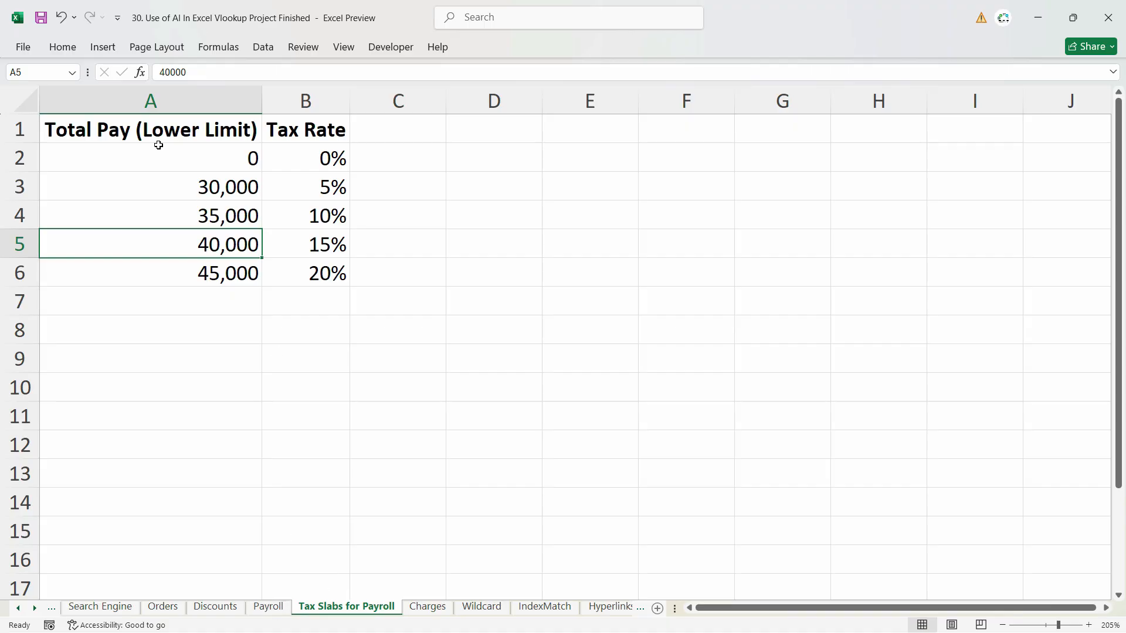
Define the name tax_band_payroll for the range A1:B6 and check it in the list of defined names.
{"action": "left_click", "coordinate": [112, 129]}
{"action": "key", "text": "ctrl+a"}
{"action": "left_click_drag", "start_coordinate": [113, 128], "coordinate": [346, 275]}
{"action": "left_click", "coordinate": [59, 78]}
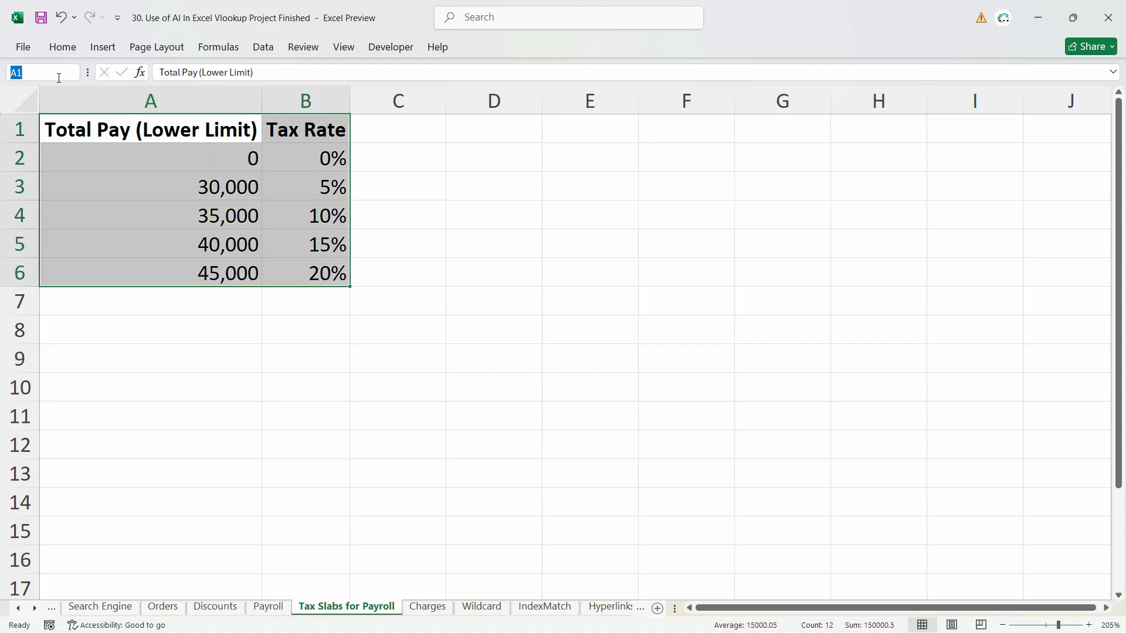
{"action": "type", "text": "tax_ban"}
{"action": "type", "text": "d_payroll"}
{"action": "key", "text": "Return"}
{"action": "left_click", "coordinate": [73, 72]}
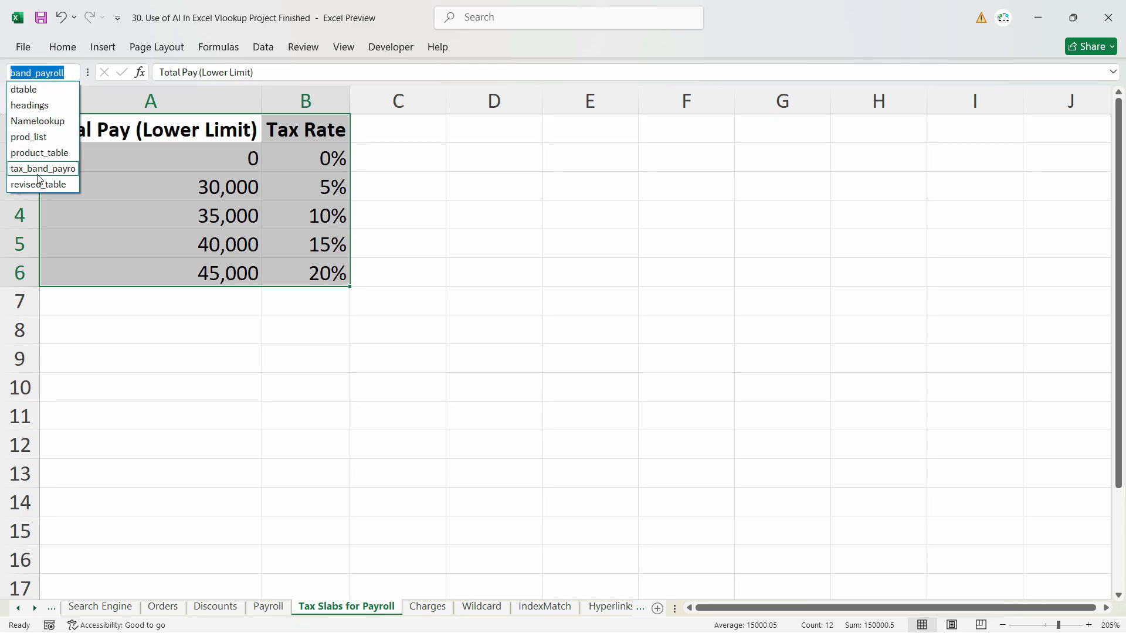
{"action": "left_click", "coordinate": [184, 332]}
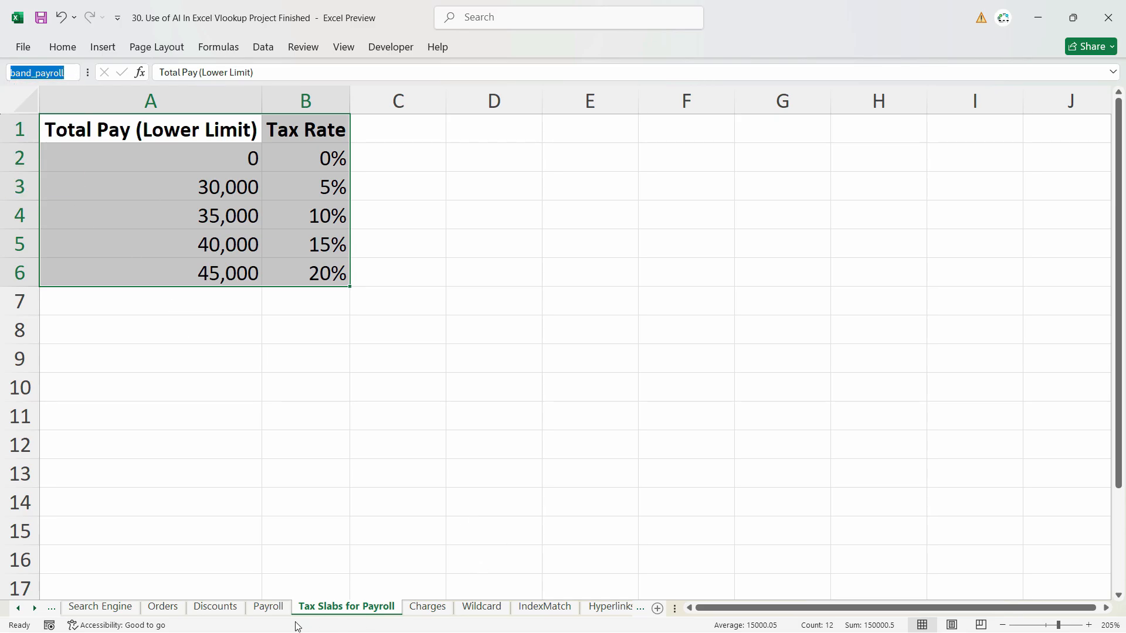
Change the header in F1 of the Payroll sheet to "Tax %".
{"action": "key", "text": "ctrl+Page_Up"}
{"action": "left_click", "coordinate": [472, 120]}
{"action": "key", "text": "F2"}
{"action": "key", "text": "BackSpace"}
{"action": "key", "text": "BackSpace"}
{"action": "key", "text": "BackSpace"}
{"action": "key", "text": "BackSpace"}
{"action": "key", "text": "BackSpace"}
{"action": "key", "text": "BackSpace"}
{"action": "key", "text": "BackSpace"}
{"action": "key", "text": "BackSpace"}
{"action": "key", "text": "BackSpace"}
{"action": "key", "text": "BackSpace"}
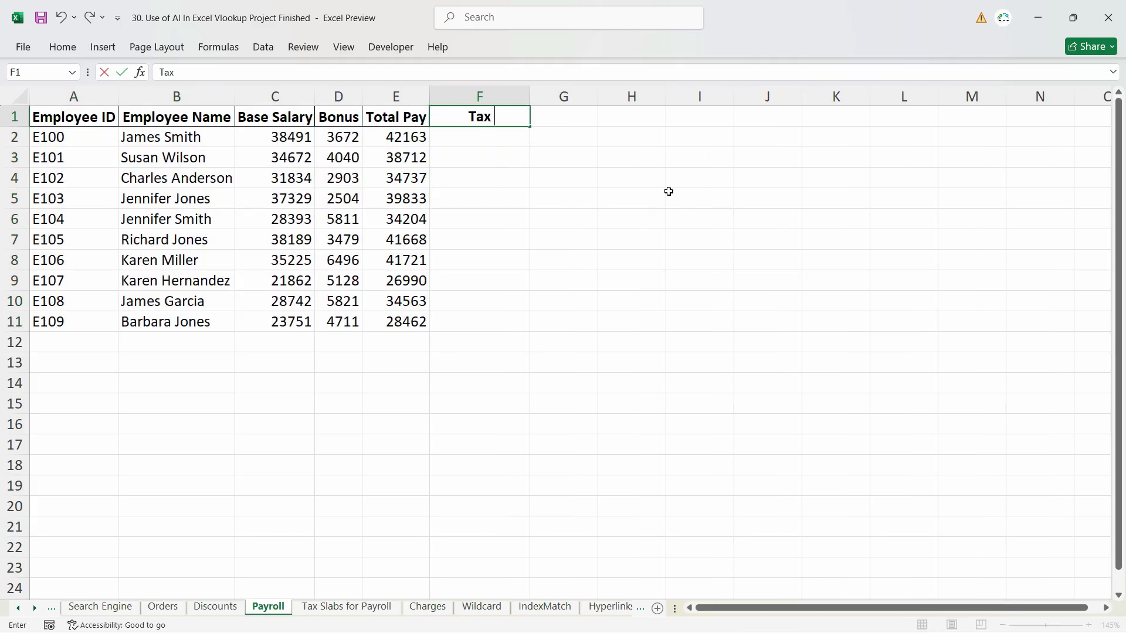
{"action": "type", "text": "%"}
{"action": "key", "text": "Return"}
Enter the approximate-match formula =VLOOKUP(E2,tax_band_payroll,2,1) in cell F2 to look up the tax rate.
{"action": "type", "text": "=vl"}
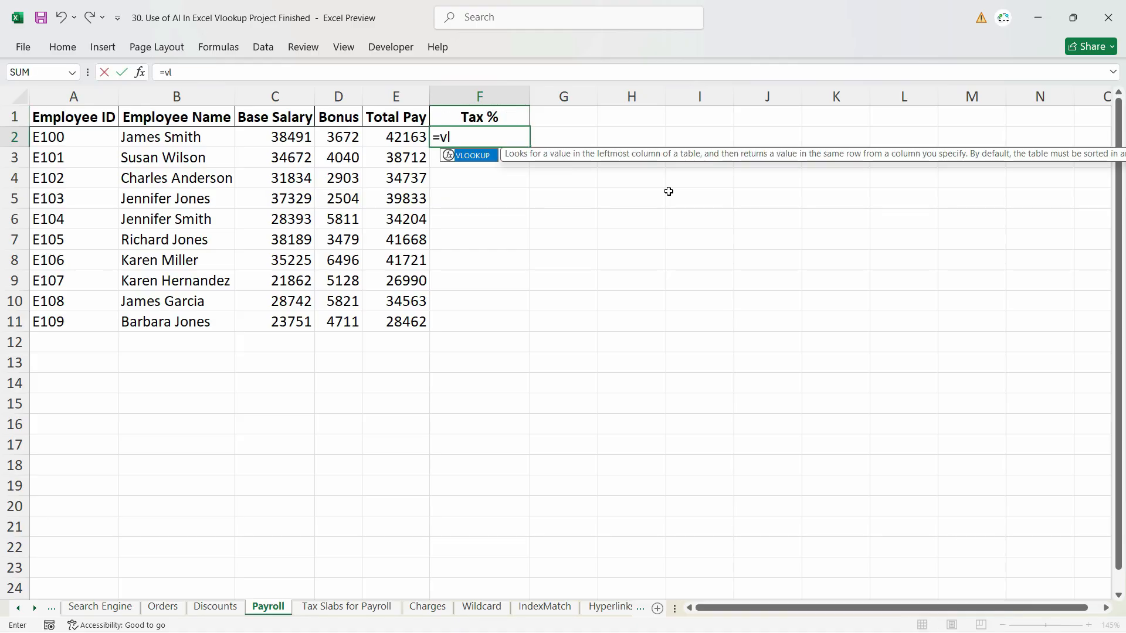
{"action": "key", "text": "Tab"}
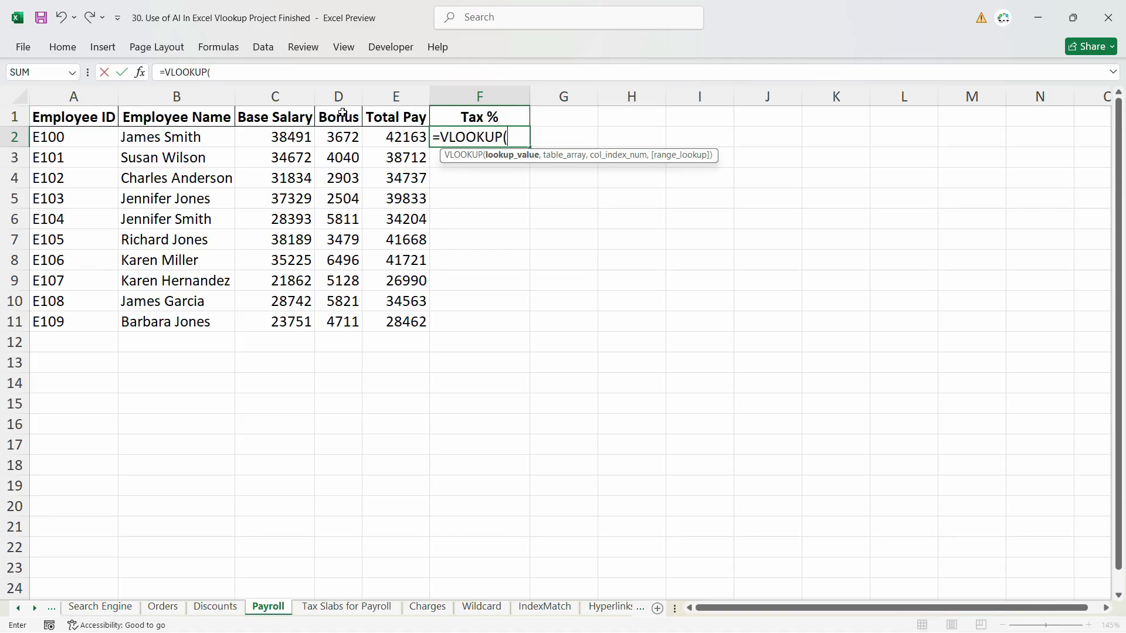
{"action": "left_click", "coordinate": [398, 137]}
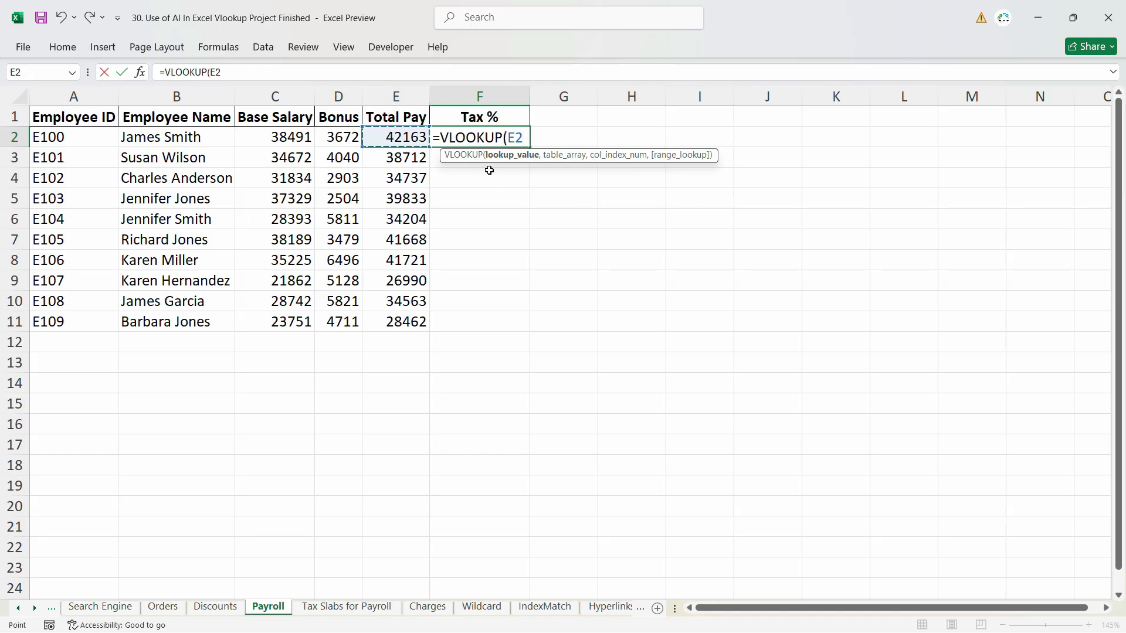
{"action": "type", "text": ",tax"}
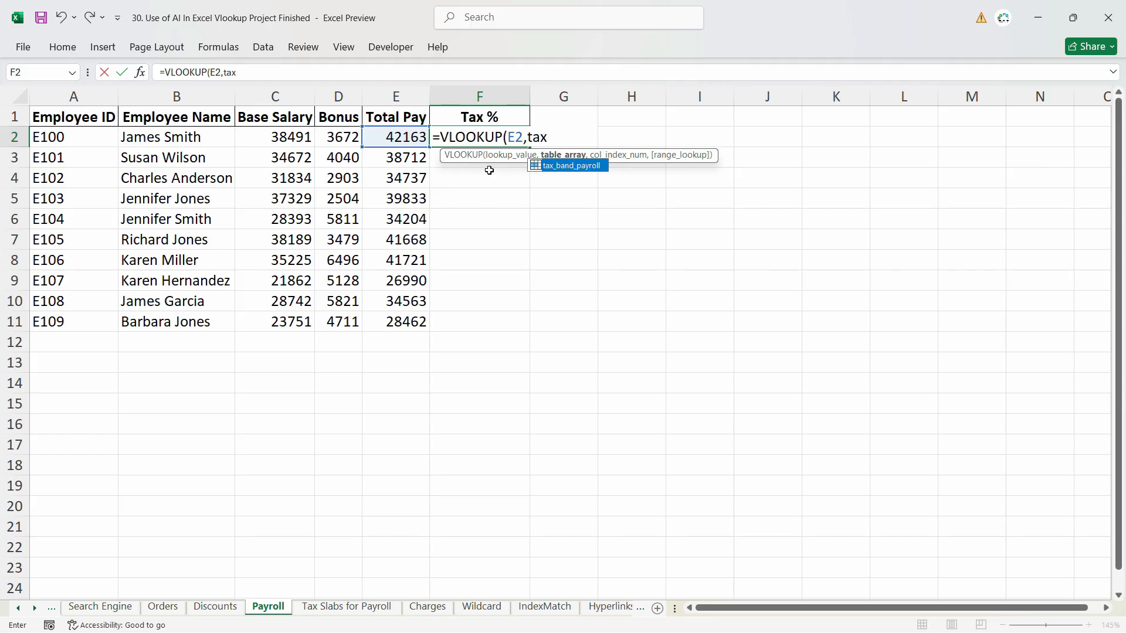
{"action": "key", "text": "Tab"}
{"action": "type", "text": ",2,"}
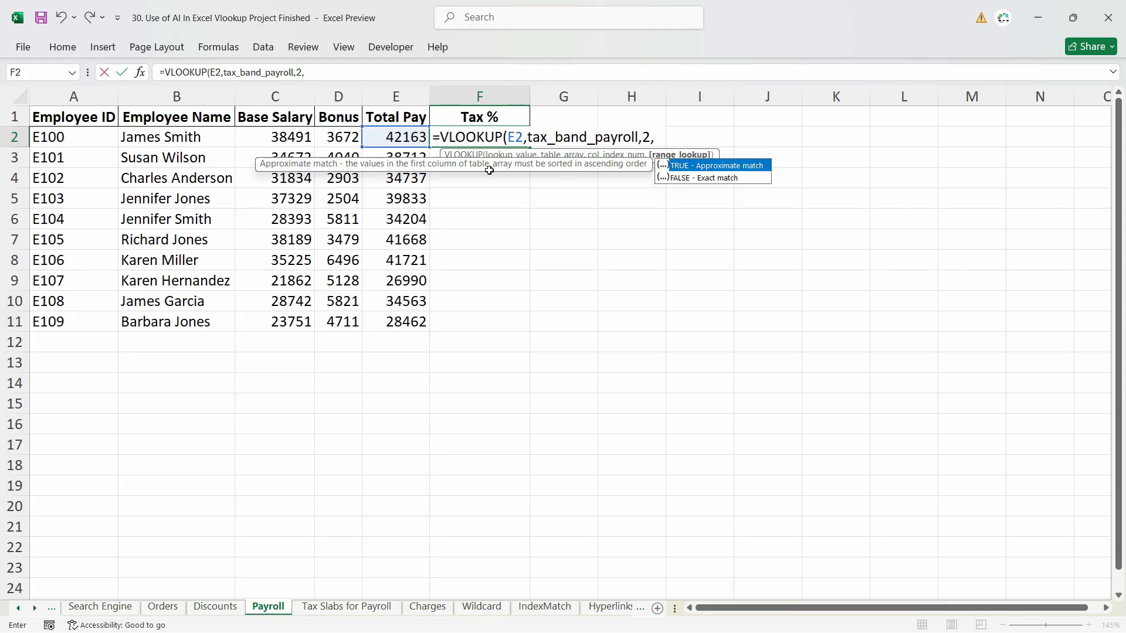
{"action": "key", "text": "Return"}
{"action": "key", "text": "Up"}
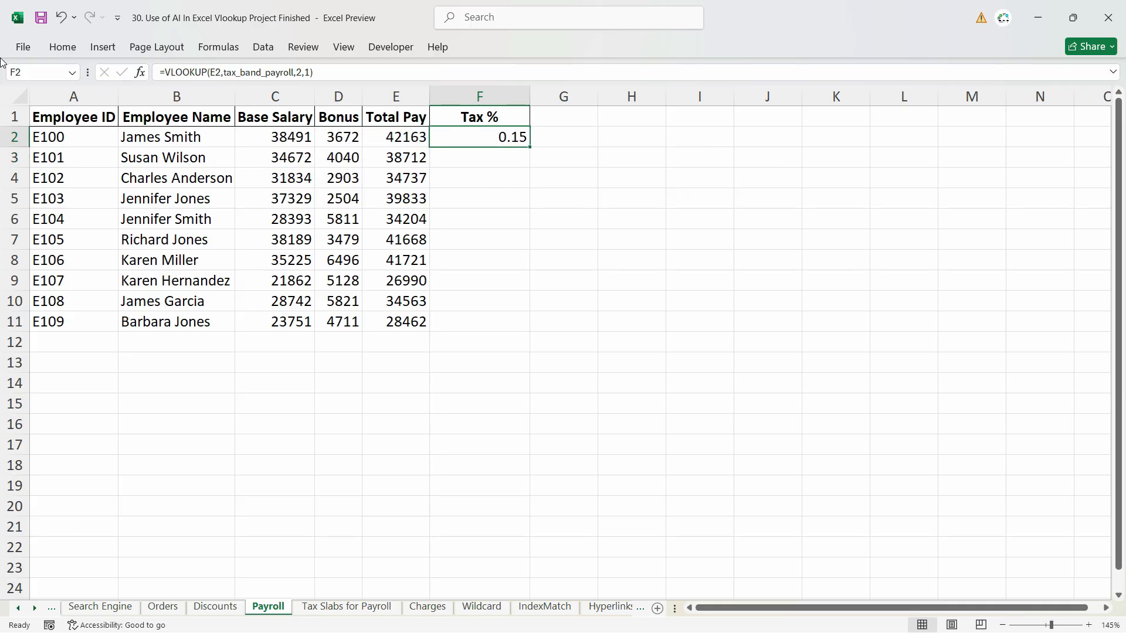
Format the tax rate in cell F2 as a percentage.
{"action": "left_click", "coordinate": [61, 46]}
{"action": "left_click", "coordinate": [534, 98]}
{"action": "left_click", "coordinate": [62, 47]}
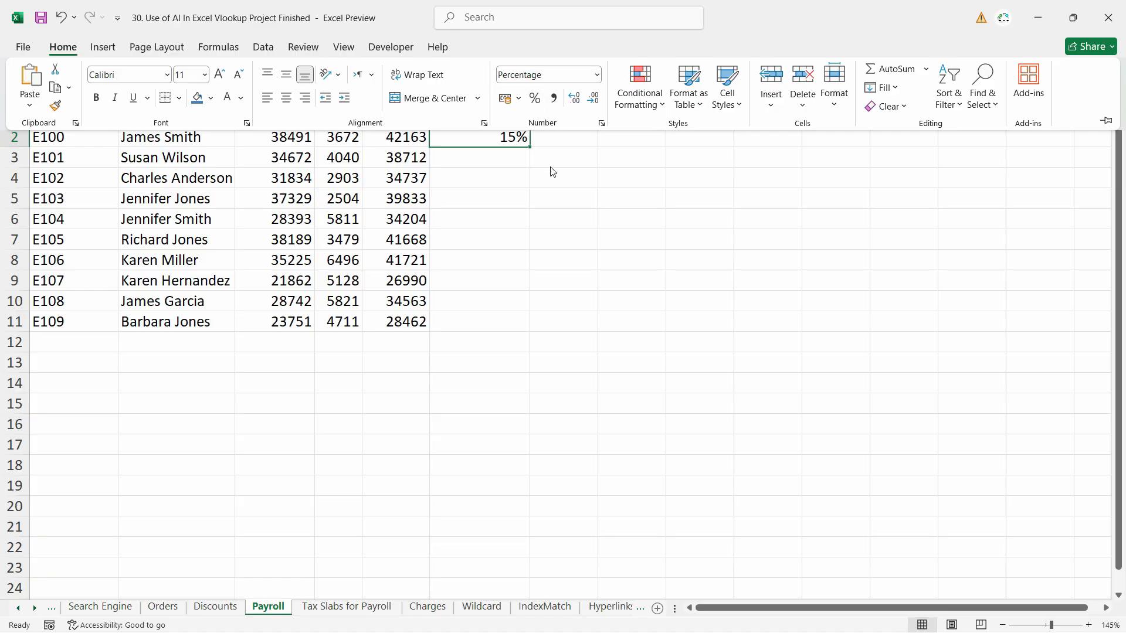
Fill the tax rate formula from cell F2 down to F11.
{"action": "left_click", "coordinate": [531, 153]}
{"action": "double_click", "coordinate": [529, 147]}
{"action": "left_click", "coordinate": [516, 198]}
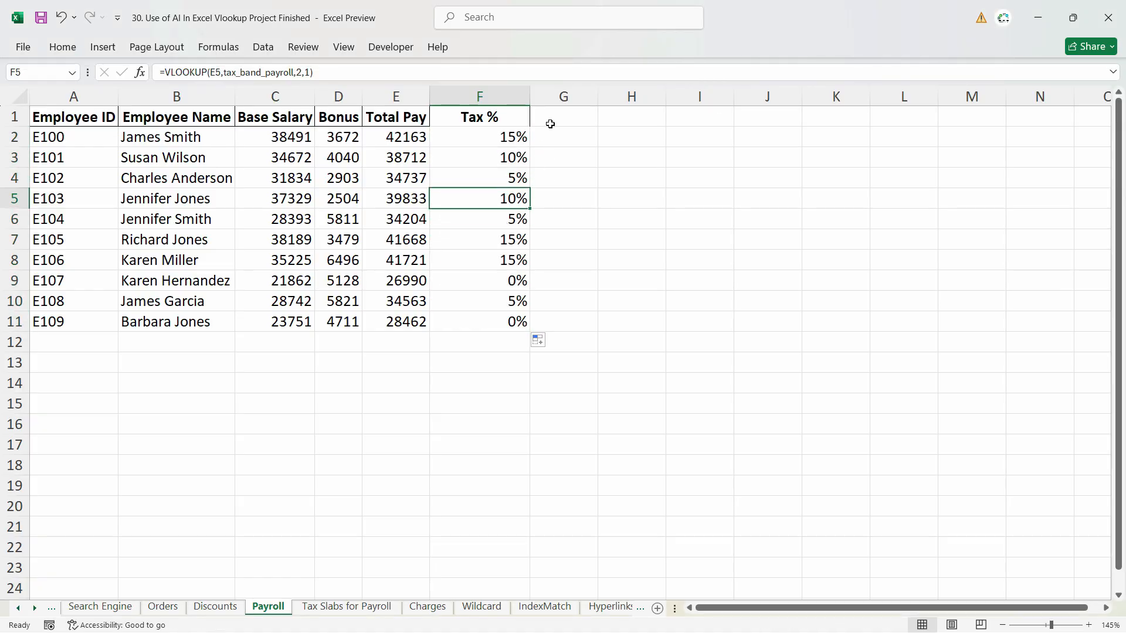
Add the header "Tax Amount" in cell G1.
{"action": "left_click", "coordinate": [550, 124]}
{"action": "type", "text": "Tax Amount"}
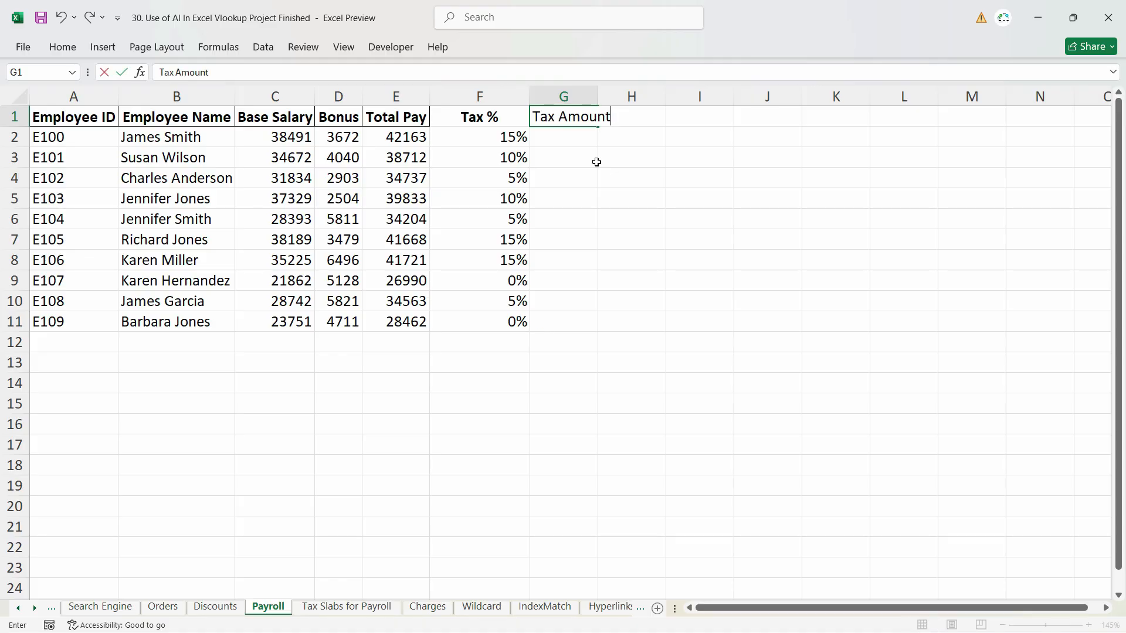
{"action": "key", "text": "Return"}
Enter the formula =E2*F2 in cell G2 and fill it down to G11.
{"action": "type", "text": "="}
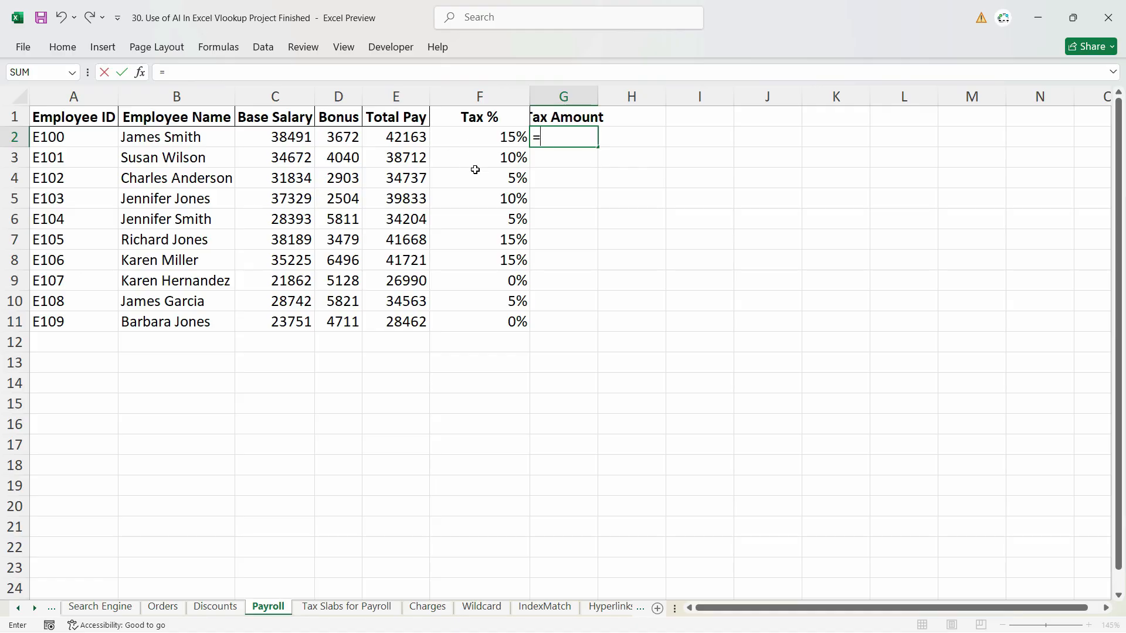
{"action": "key", "text": "BackSpace"}
{"action": "type", "text": "="}
{"action": "key", "text": "Left"}
{"action": "key", "text": "Left"}
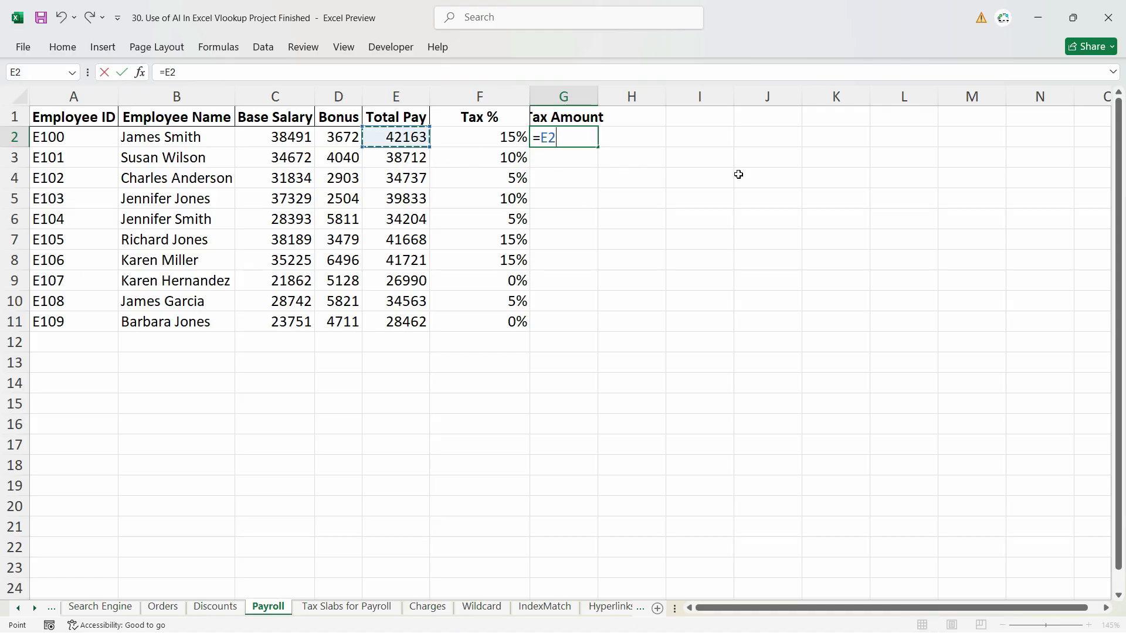
{"action": "type", "text": "*"}
{"action": "left_click", "coordinate": [476, 140]}
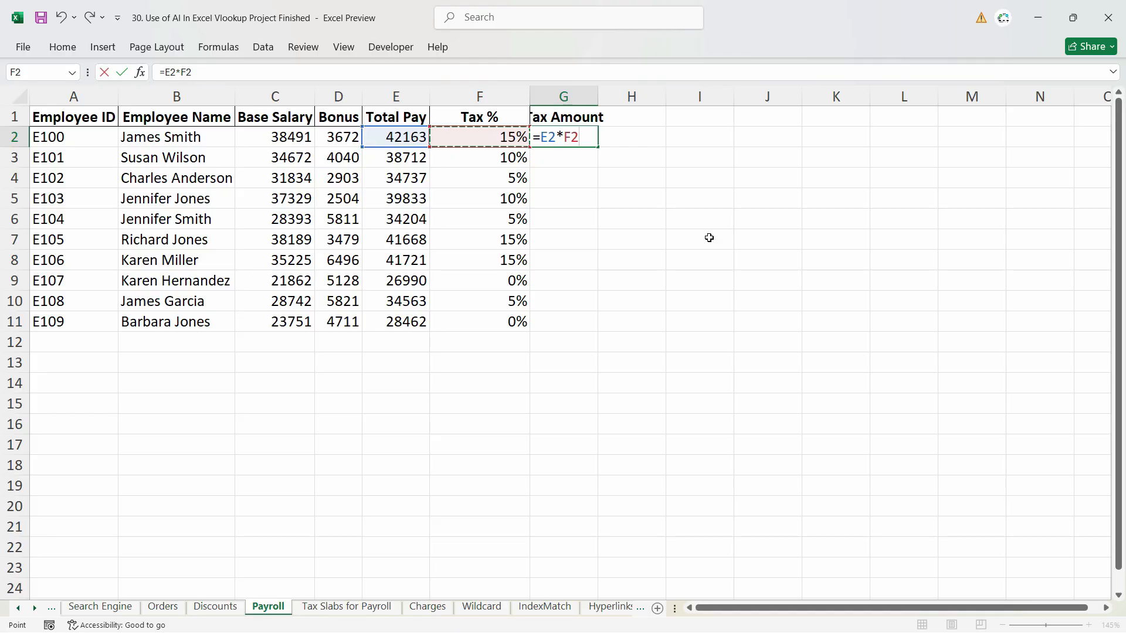
{"action": "key", "text": "Return"}
{"action": "left_click", "coordinate": [546, 142]}
{"action": "left_click_drag", "start_coordinate": [596, 148], "coordinate": [596, 324]}
{"action": "left_click", "coordinate": [580, 260]}
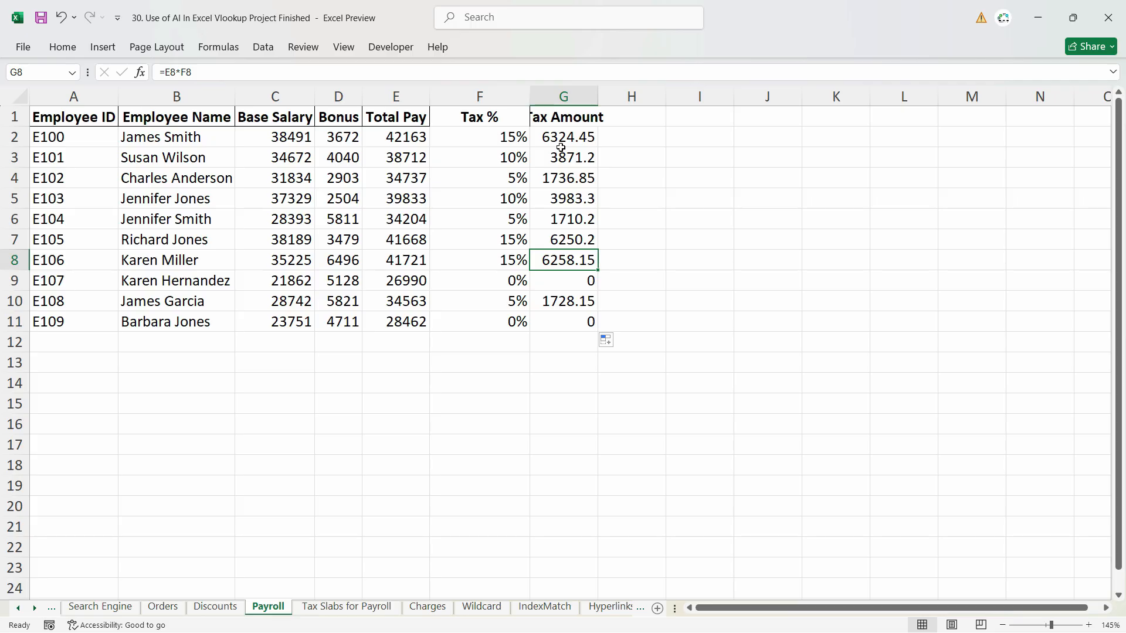
Clear the header and formulas in cells G1 to G11.
{"action": "left_click_drag", "start_coordinate": [568, 113], "coordinate": [586, 292]}
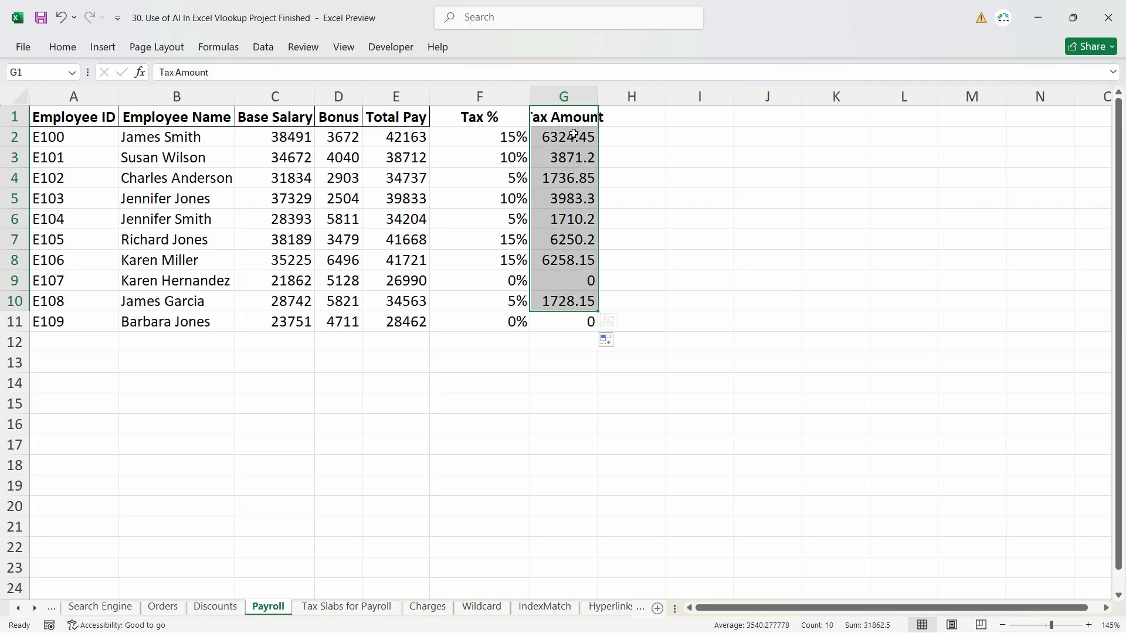
{"action": "key", "text": "Delete"}
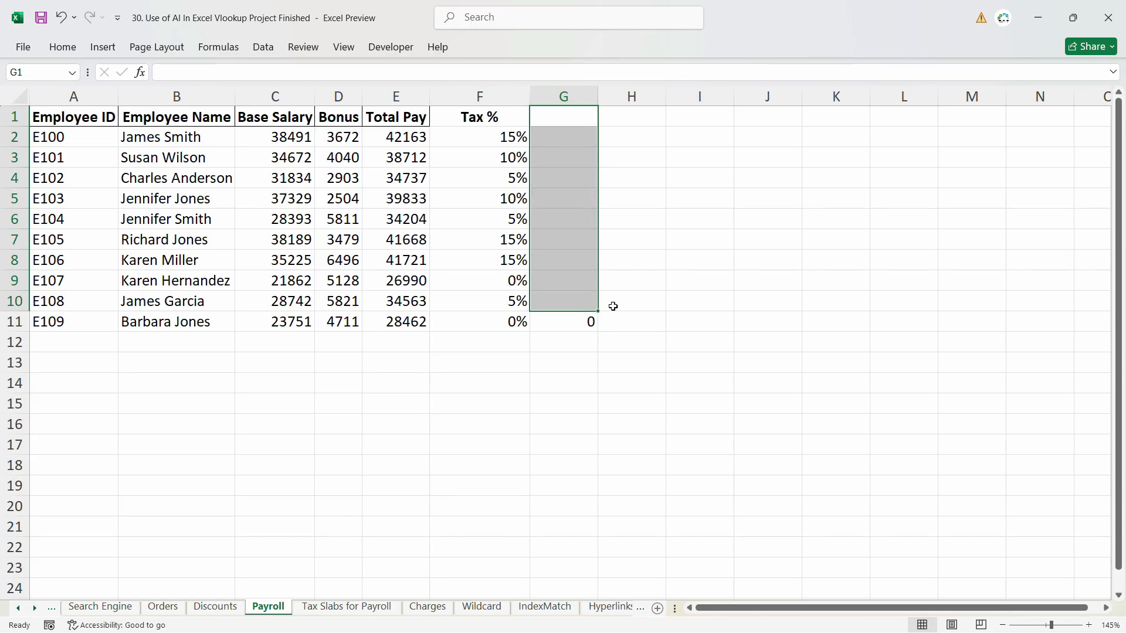
{"action": "left_click", "coordinate": [585, 322]}
{"action": "key", "text": "Delete"}
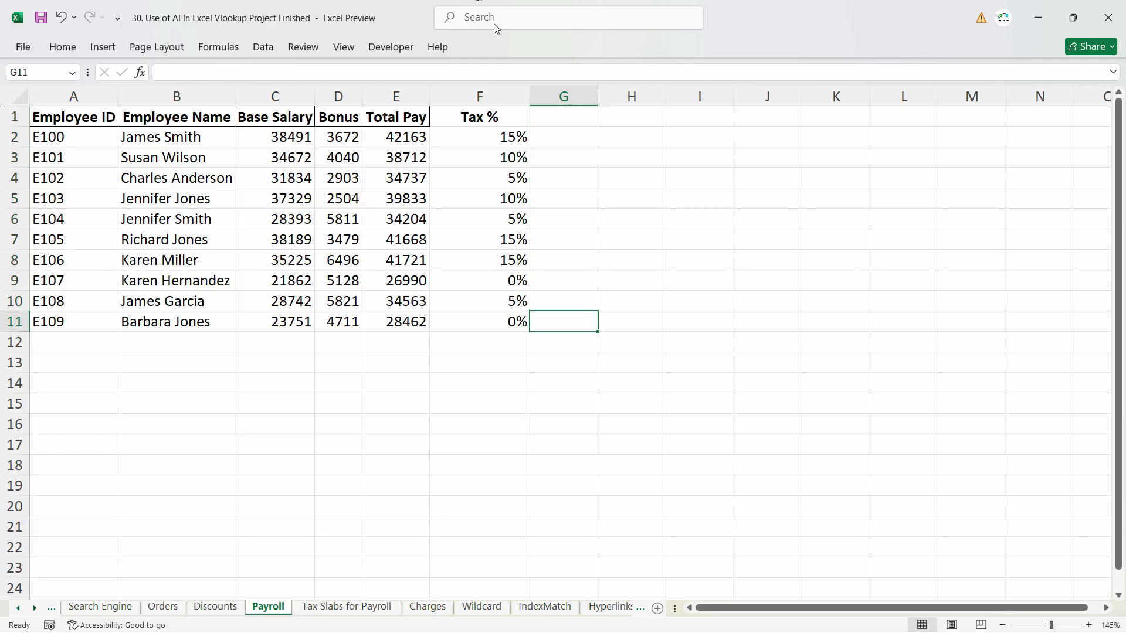
Change the header in cell F1 to "Tax Amount".
{"action": "left_click", "coordinate": [506, 121]}
{"action": "type", "text": "Tx"}
{"action": "key", "text": "BackSpace"}
{"action": "type", "text": "ax Amount"}
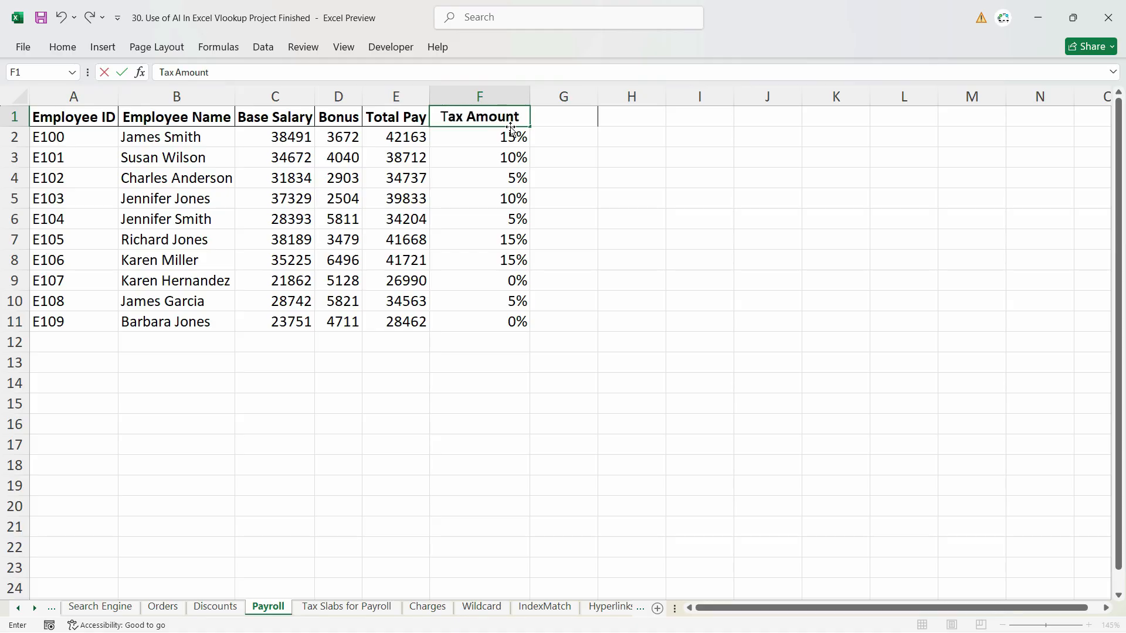
{"action": "key", "text": "Return"}
Extend the formula in cell F2 to =VLOOKUP(E2,tax_band_payroll,2,1)*E2 to calculate the tax amount.
{"action": "double_click", "coordinate": [443, 137]}
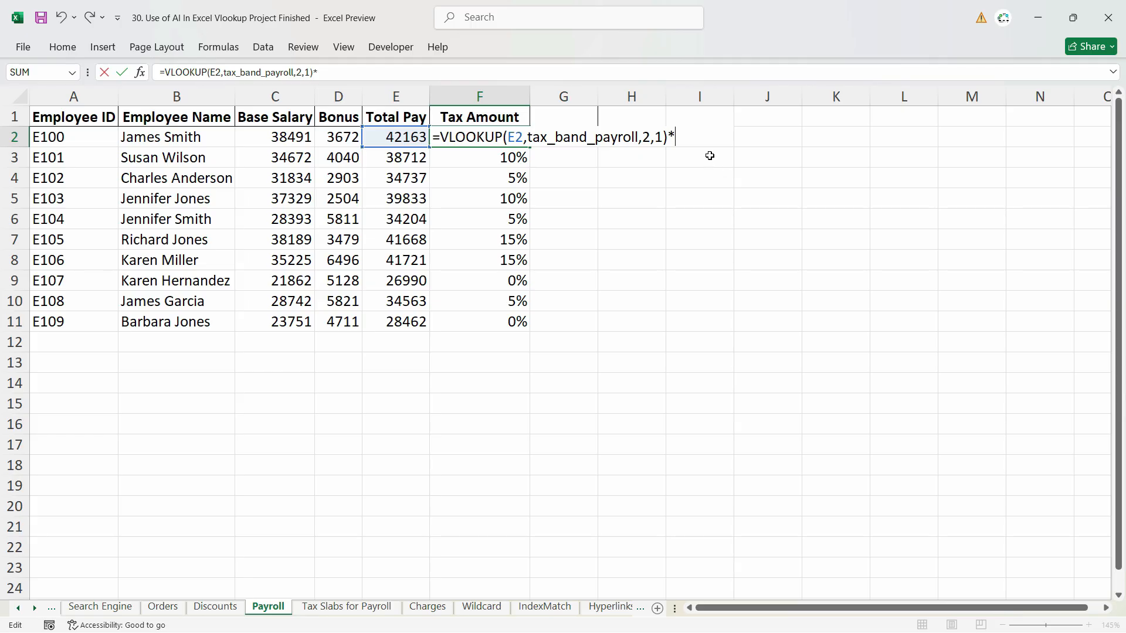
{"action": "type", "text": "*"}
{"action": "left_click", "coordinate": [395, 136]}
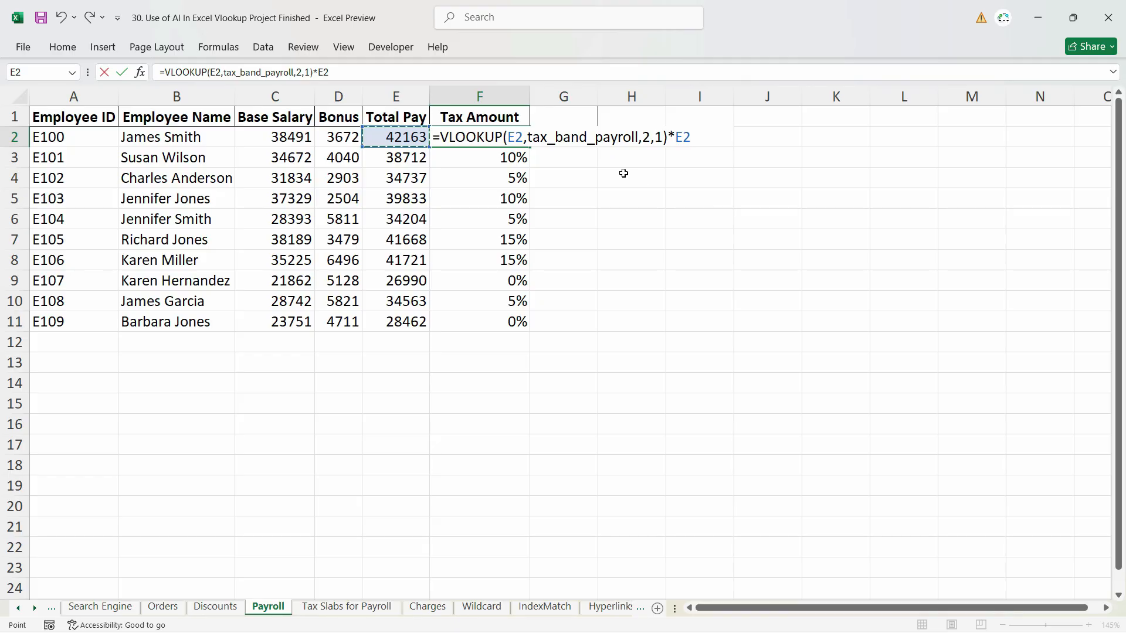
{"action": "left_click", "coordinate": [595, 137]}
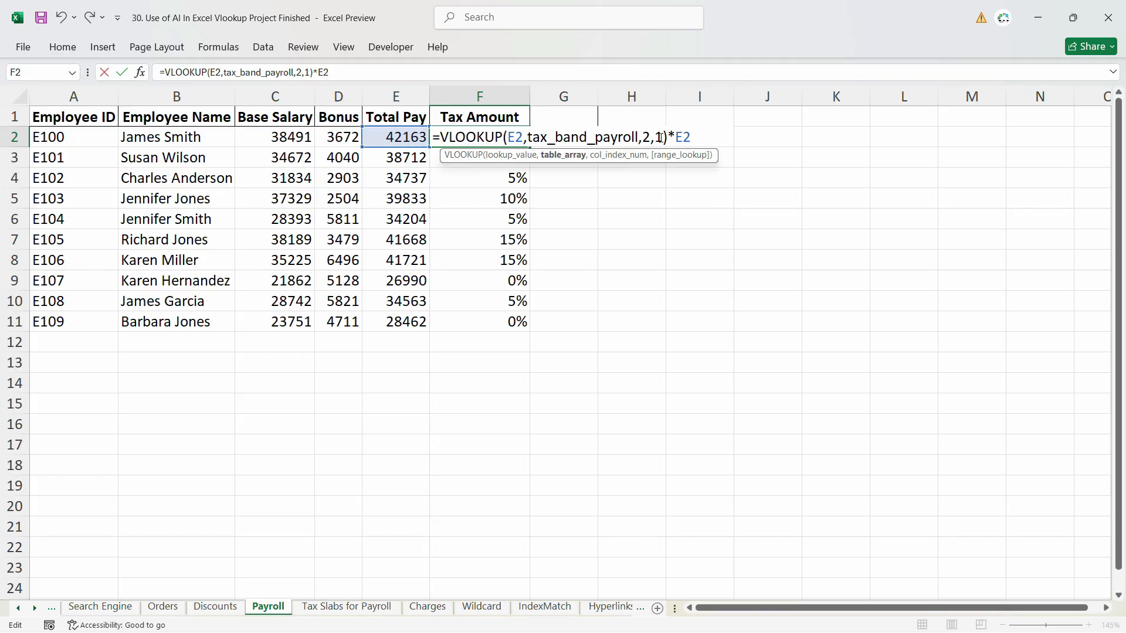
{"action": "left_click_drag", "start_coordinate": [637, 139], "coordinate": [432, 137]}
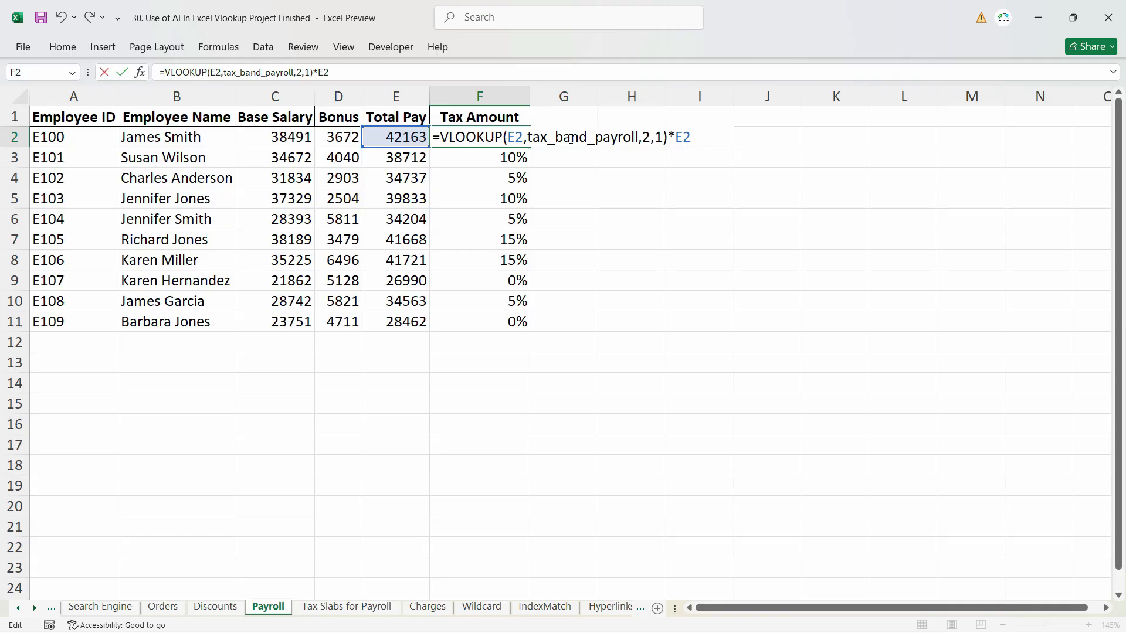
{"action": "key", "text": "Return"}
Format cell F2 as Number without decimals and fill its formula down to F11.
{"action": "left_click", "coordinate": [501, 140]}
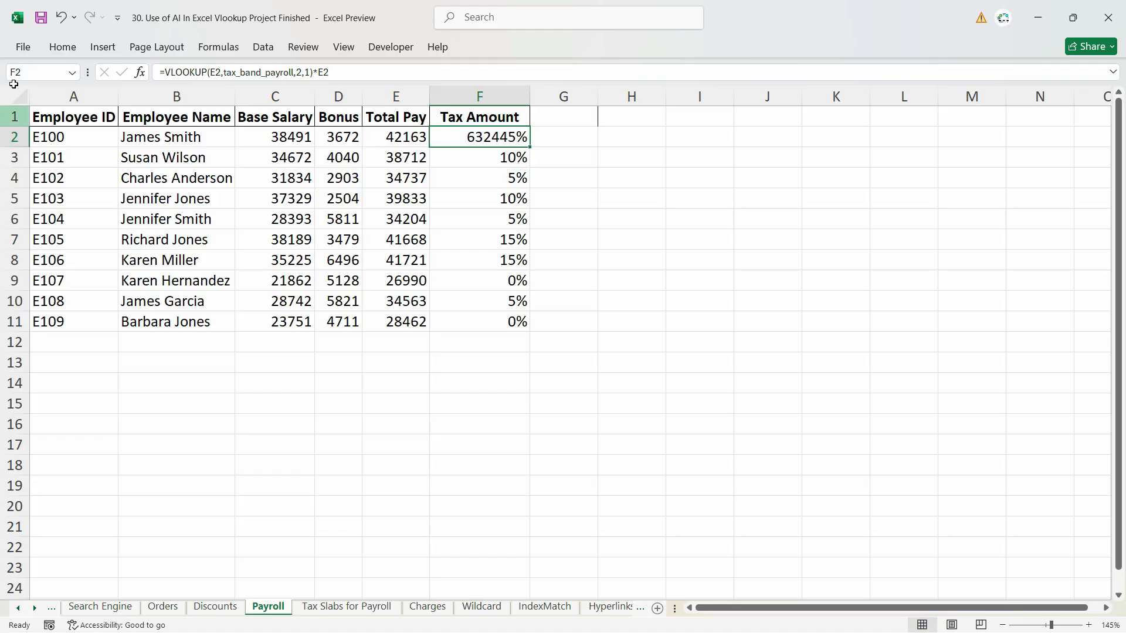
{"action": "left_click", "coordinate": [63, 48]}
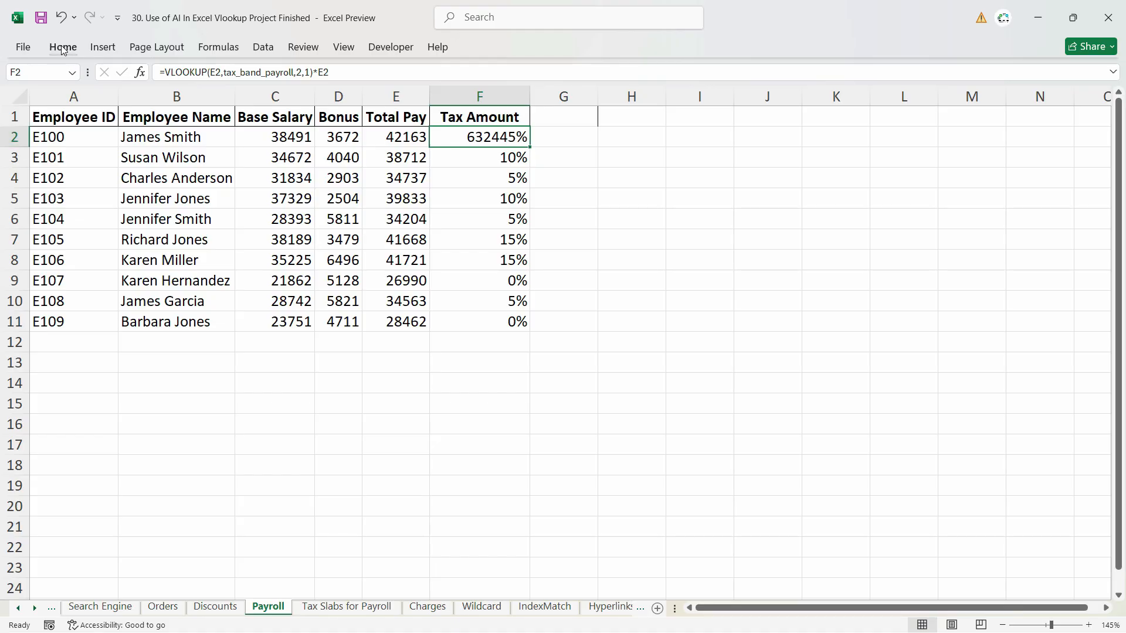
{"action": "left_click", "coordinate": [596, 75]}
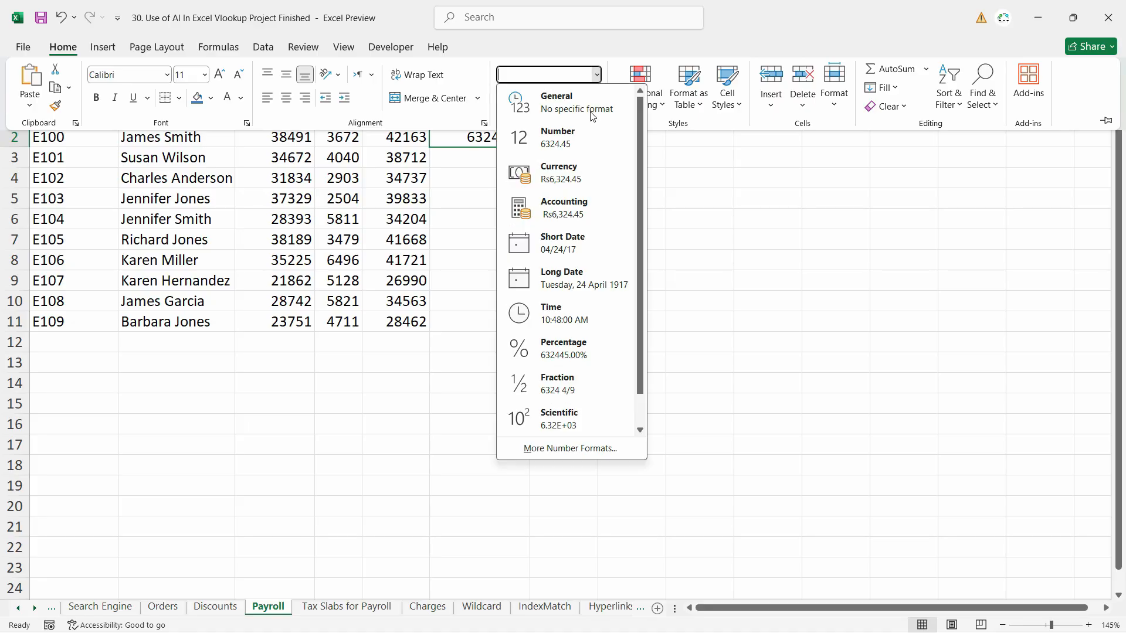
{"action": "left_click", "coordinate": [549, 144]}
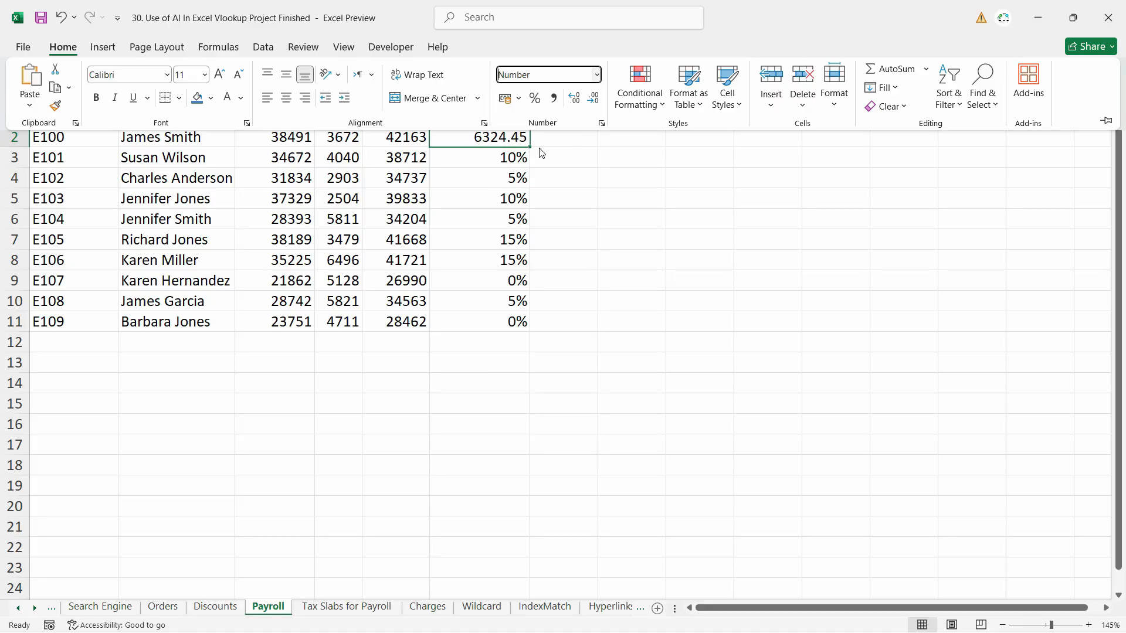
{"action": "left_click", "coordinate": [595, 100]}
{"action": "left_click", "coordinate": [595, 100]}
{"action": "double_click", "coordinate": [531, 148]}
Add the header "Net Salary to Pay" in cell G1 and autofit the width of column G.
{"action": "key", "text": "Up"}
{"action": "key", "text": "Right"}
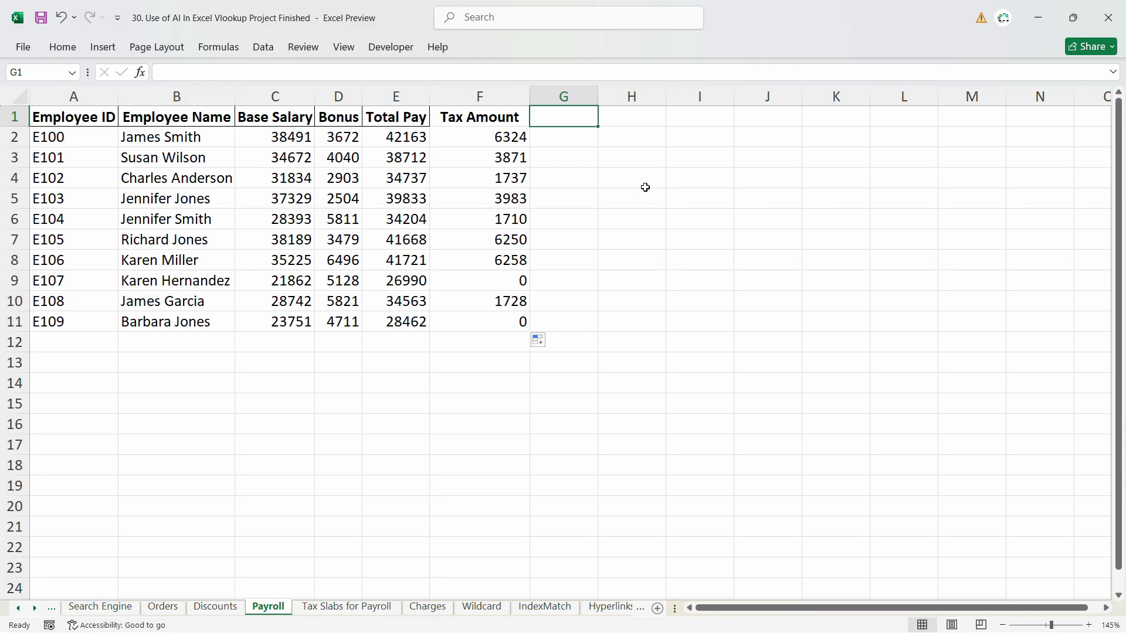
{"action": "type", "text": "Net Sal"}
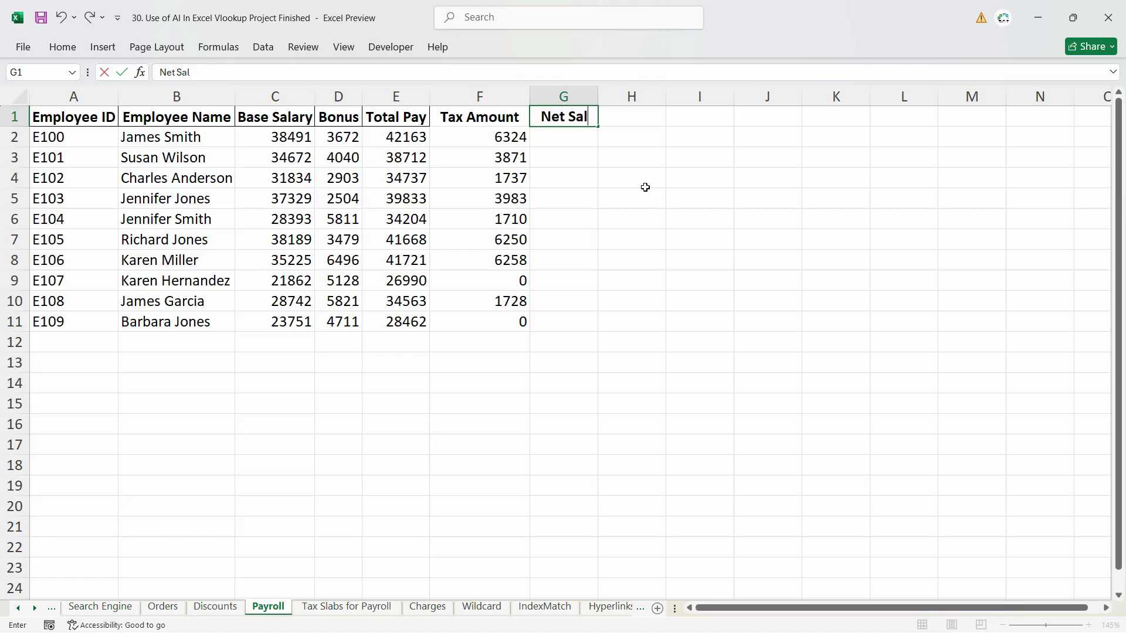
{"action": "type", "text": "ary to Pay"}
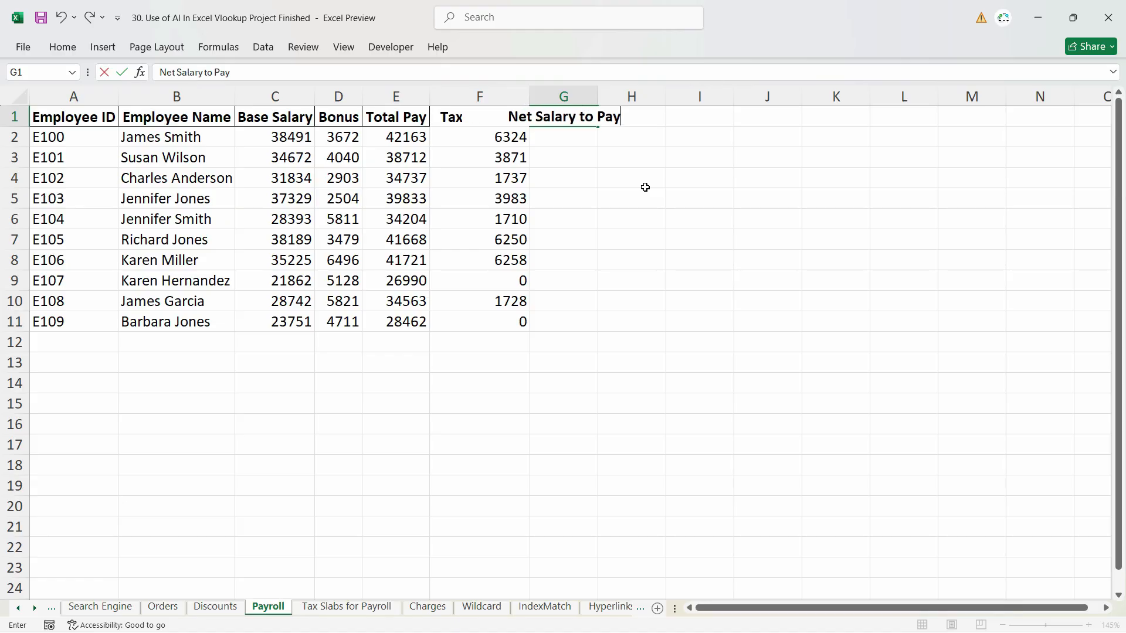
{"action": "key", "text": "Return"}
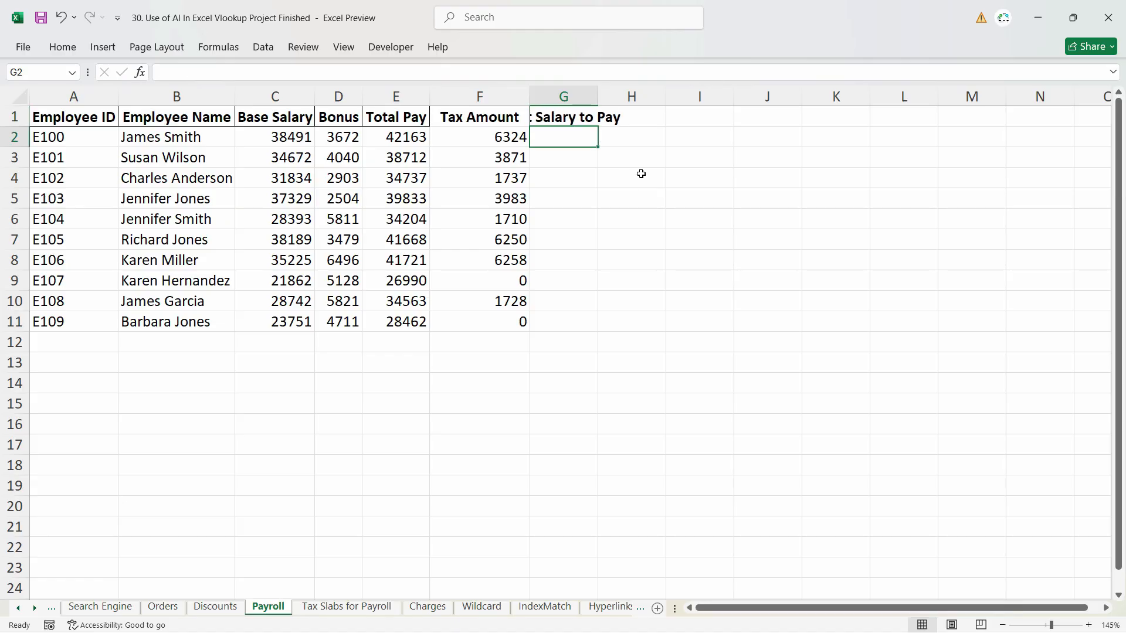
{"action": "double_click", "coordinate": [598, 96]}
Enter the formula =E2-F2 in cell G2 and fill it down to G11.
{"action": "type", "text": "="}
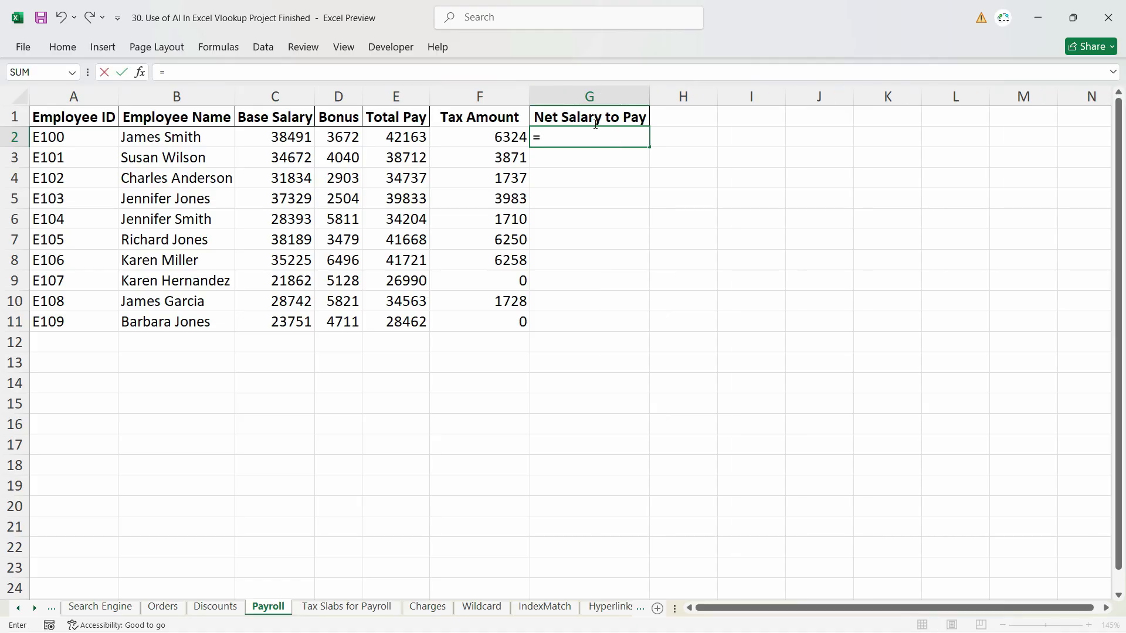
{"action": "left_click", "coordinate": [408, 139]}
{"action": "type", "text": "-"}
{"action": "left_click", "coordinate": [498, 137]}
{"action": "left_click", "coordinate": [630, 130]}
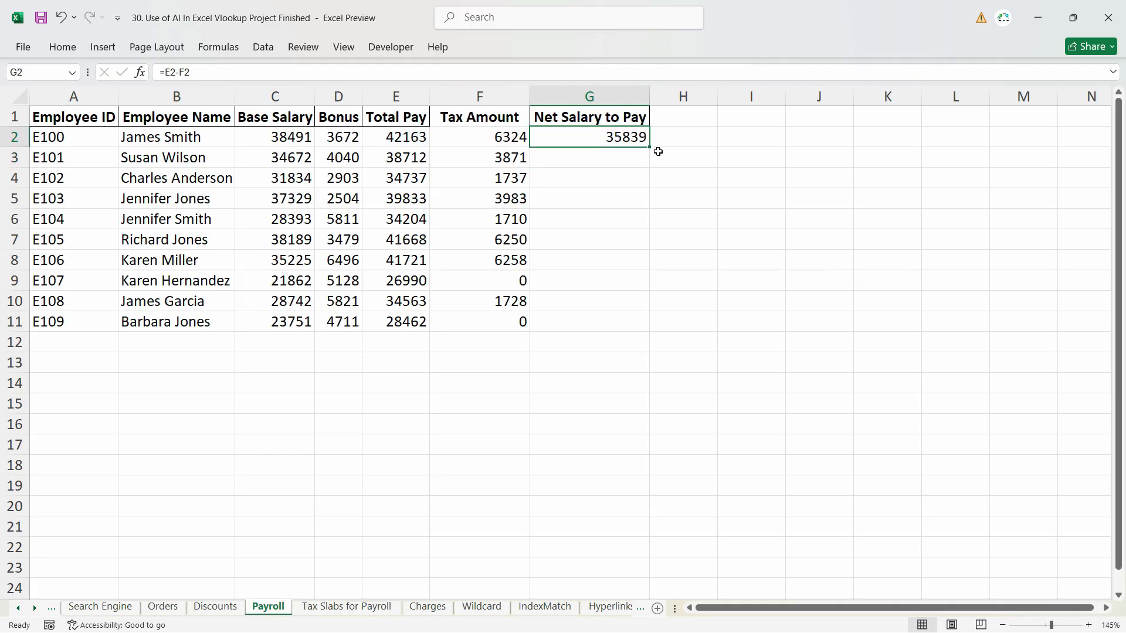
{"action": "double_click", "coordinate": [649, 147]}
Format the net salaries in G2:G11 with thousands separators and no decimals.
{"action": "left_click", "coordinate": [62, 47]}
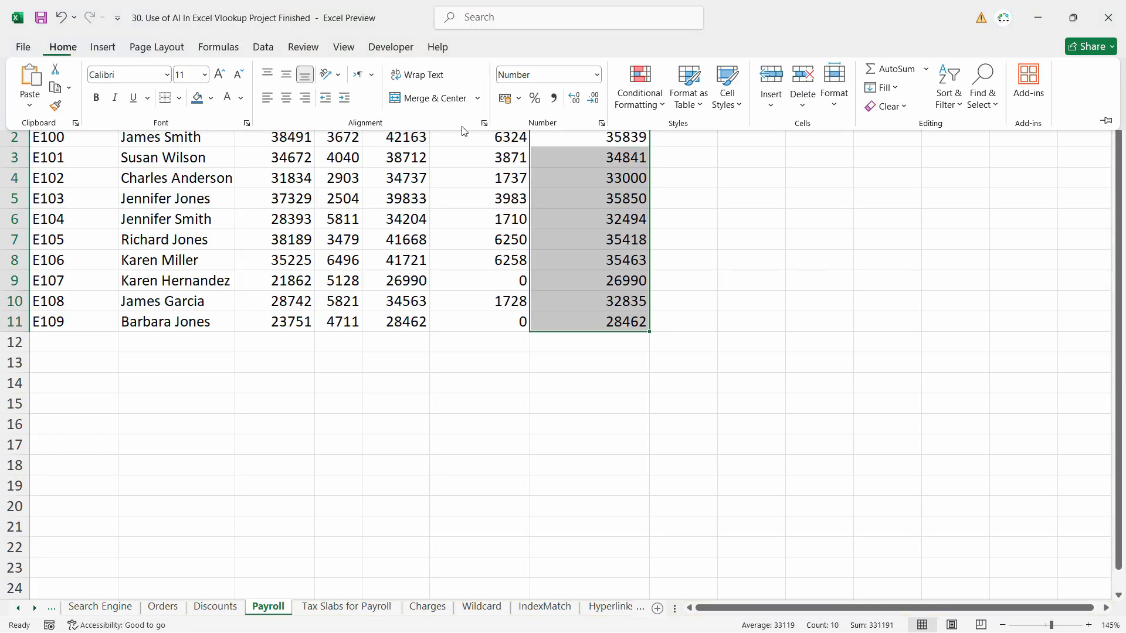
{"action": "left_click", "coordinate": [553, 97]}
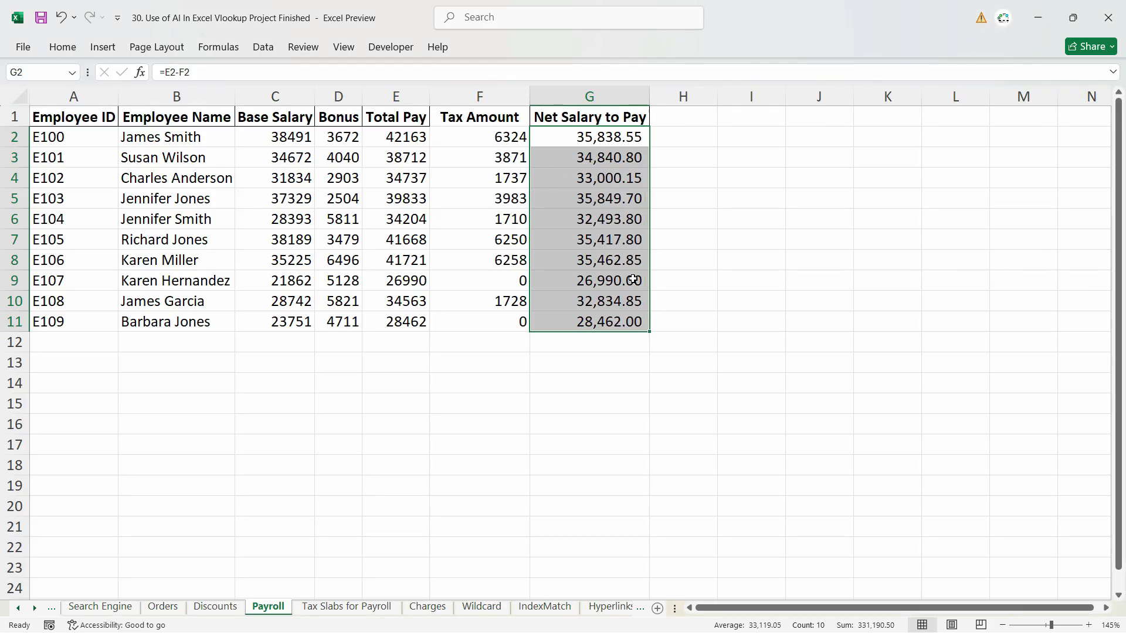
{"action": "left_click", "coordinate": [63, 47]}
{"action": "left_click", "coordinate": [593, 97]}
{"action": "left_click", "coordinate": [593, 98]}
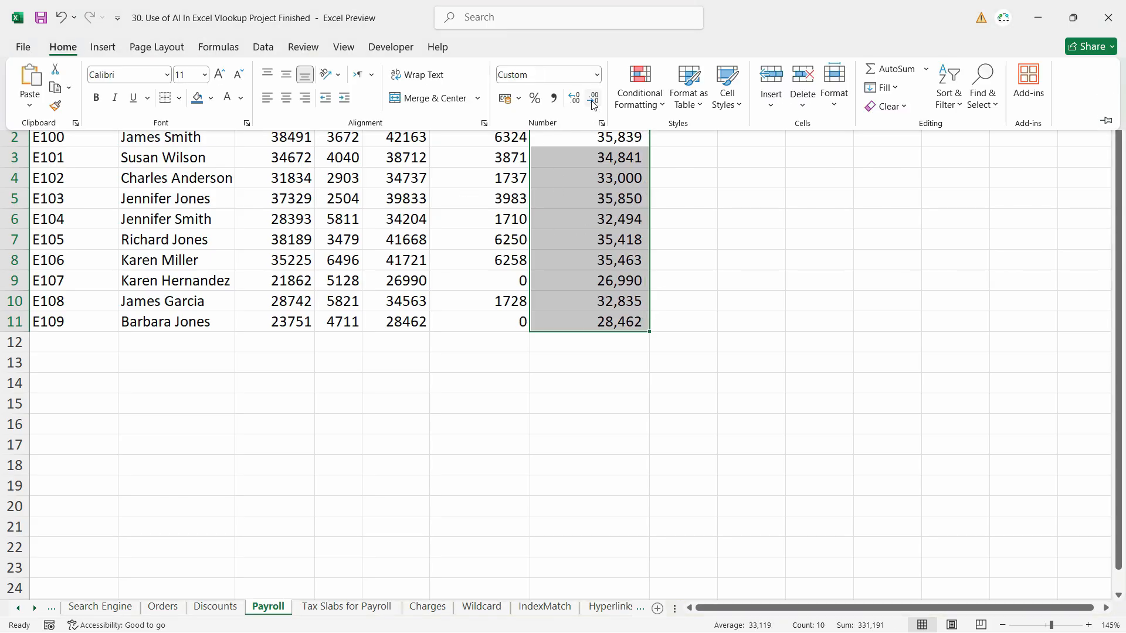
Check the formulas in the Tax Amount and Net Salary to Pay columns across several employee rows.
{"action": "double_click", "coordinate": [578, 260]}
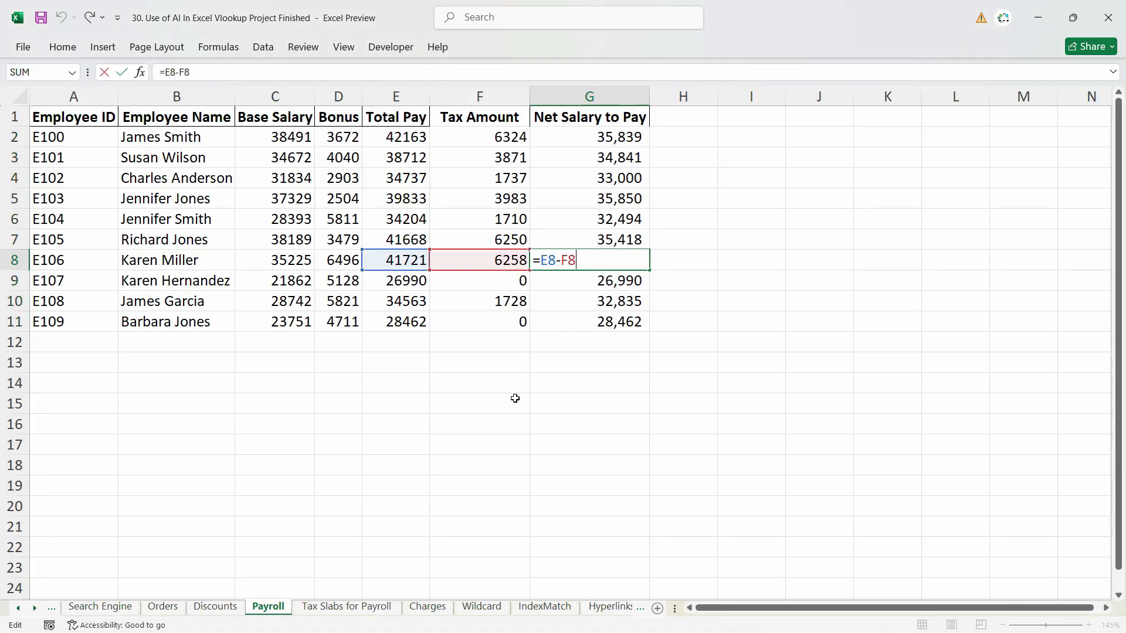
{"action": "key", "text": "Escape"}
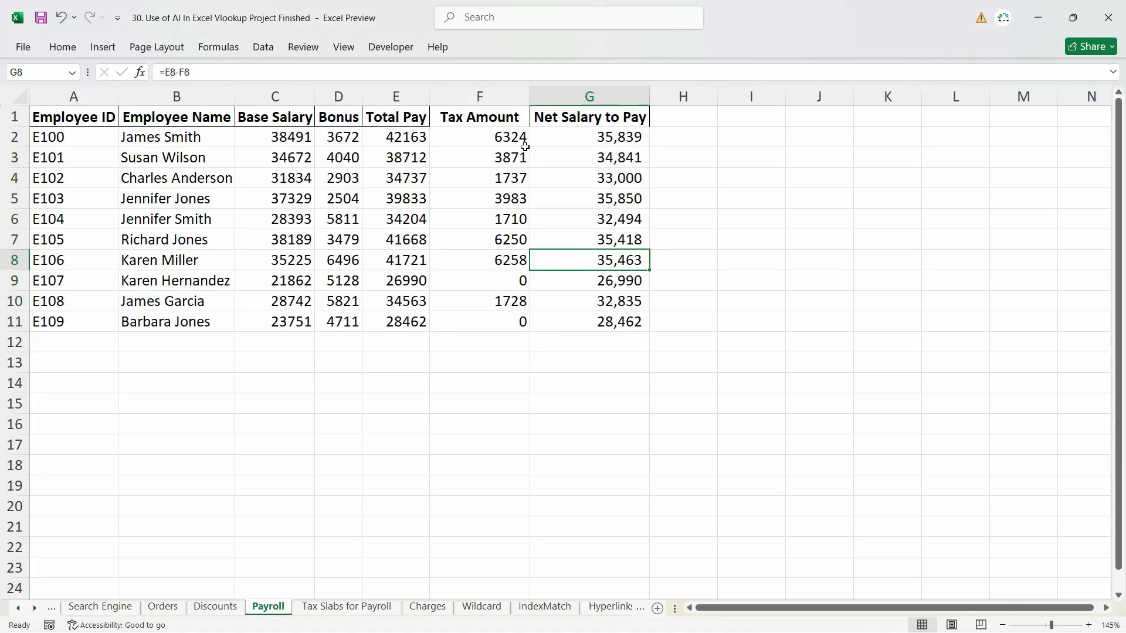
{"action": "left_click", "coordinate": [492, 161]}
{"action": "left_click", "coordinate": [511, 141]}
{"action": "left_click", "coordinate": [519, 232]}
{"action": "left_click", "coordinate": [506, 142]}
{"action": "left_click", "coordinate": [507, 161]}
{"action": "left_click", "coordinate": [512, 198]}
{"action": "left_click", "coordinate": [511, 234]}
{"action": "left_click", "coordinate": [513, 140]}
{"action": "left_click", "coordinate": [515, 174]}
{"action": "left_click", "coordinate": [509, 158]}
{"action": "left_click", "coordinate": [504, 142]}
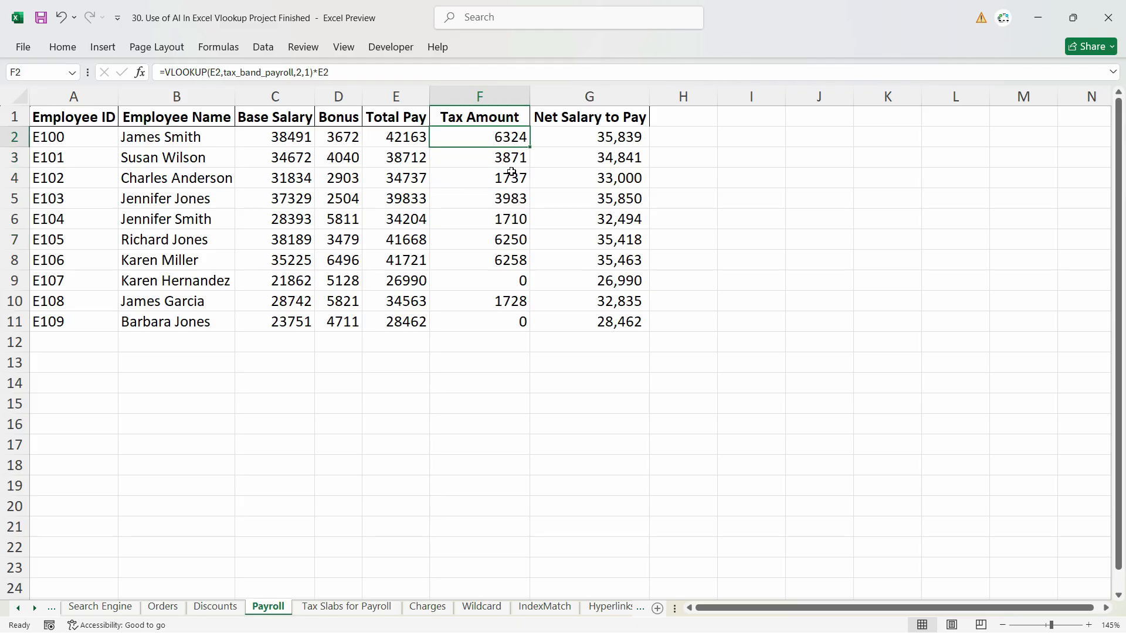
{"action": "left_click", "coordinate": [510, 157]}
{"action": "left_click", "coordinate": [513, 218]}
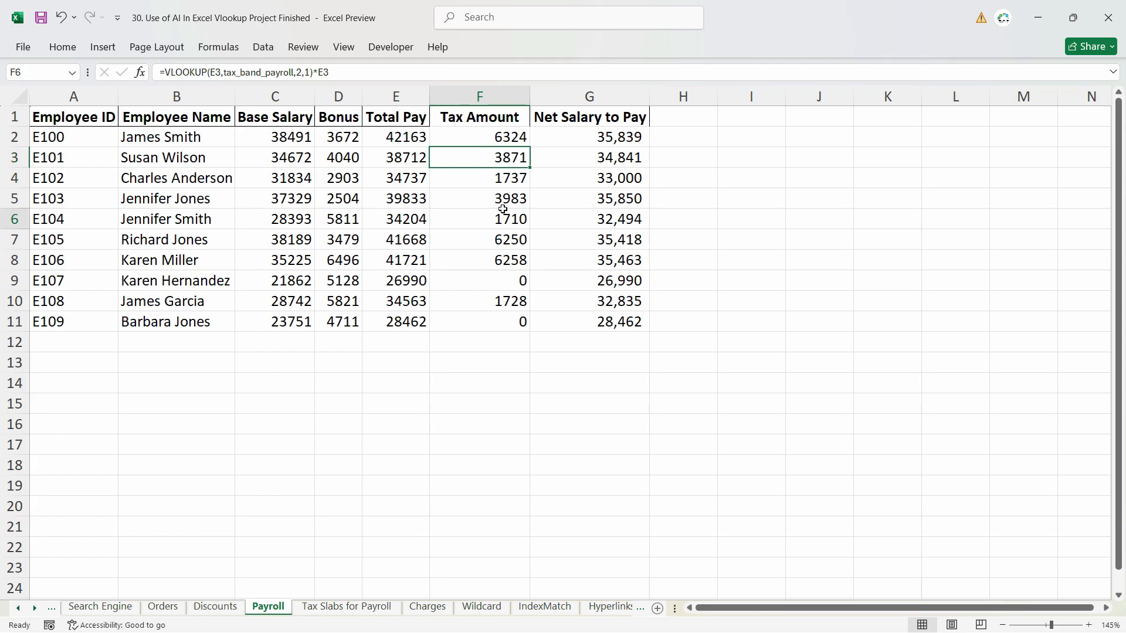
{"action": "left_click", "coordinate": [587, 237]}
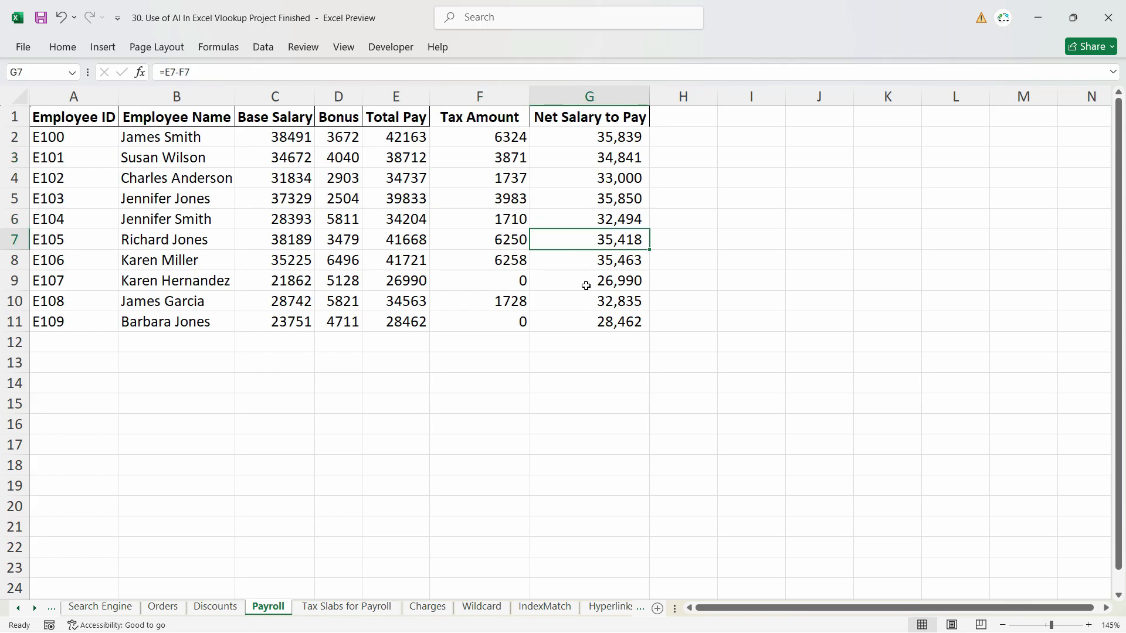